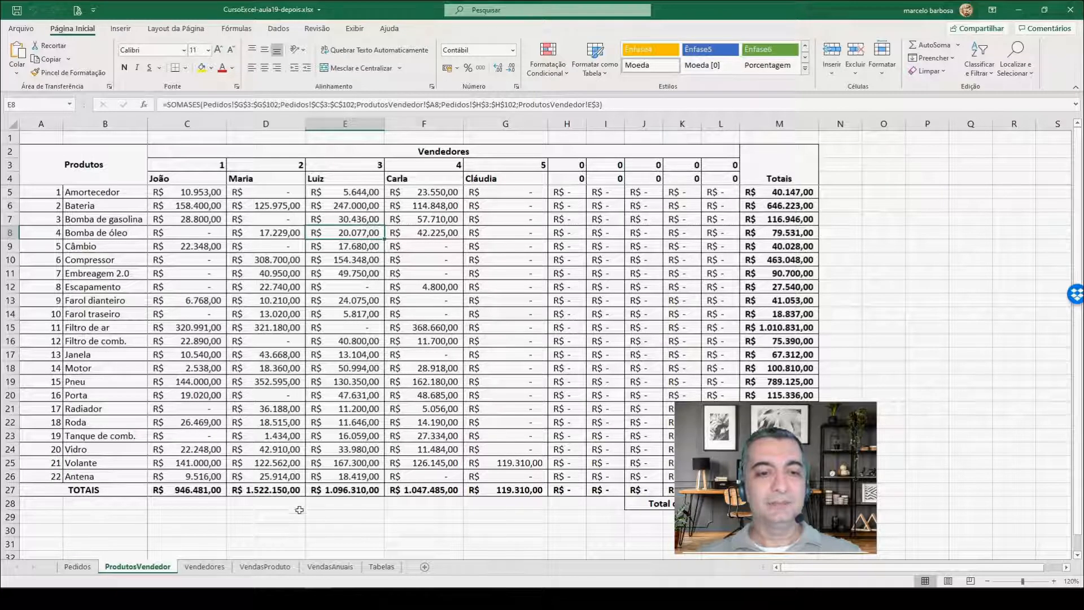
Examine the start and end dates and the Vendas formula for the second vendor on the Vendedores sheet
left_click(216, 569)
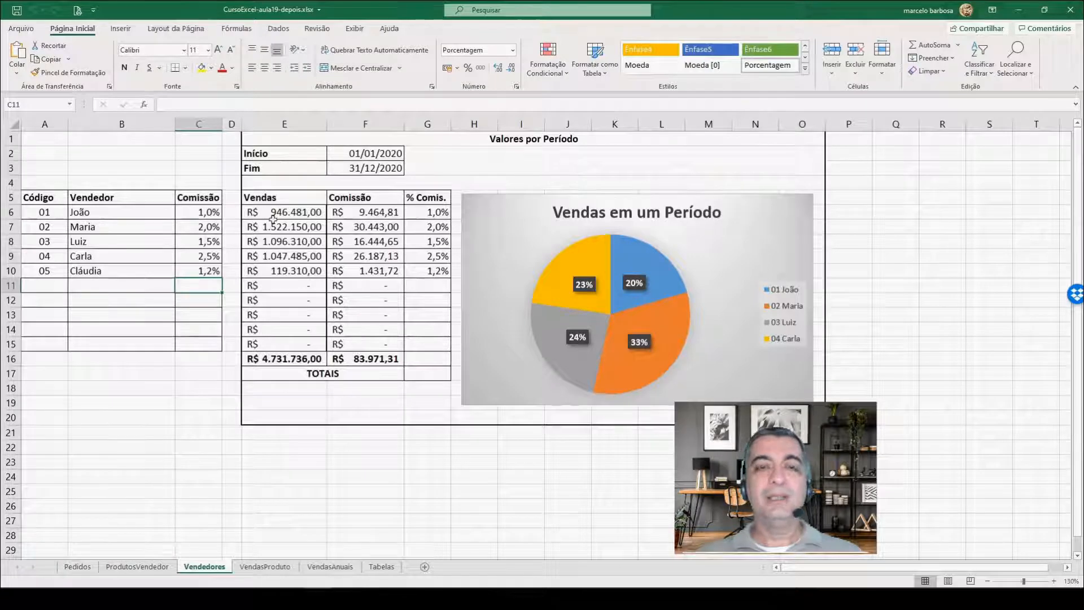
left_click(376, 154)
left_click(375, 172)
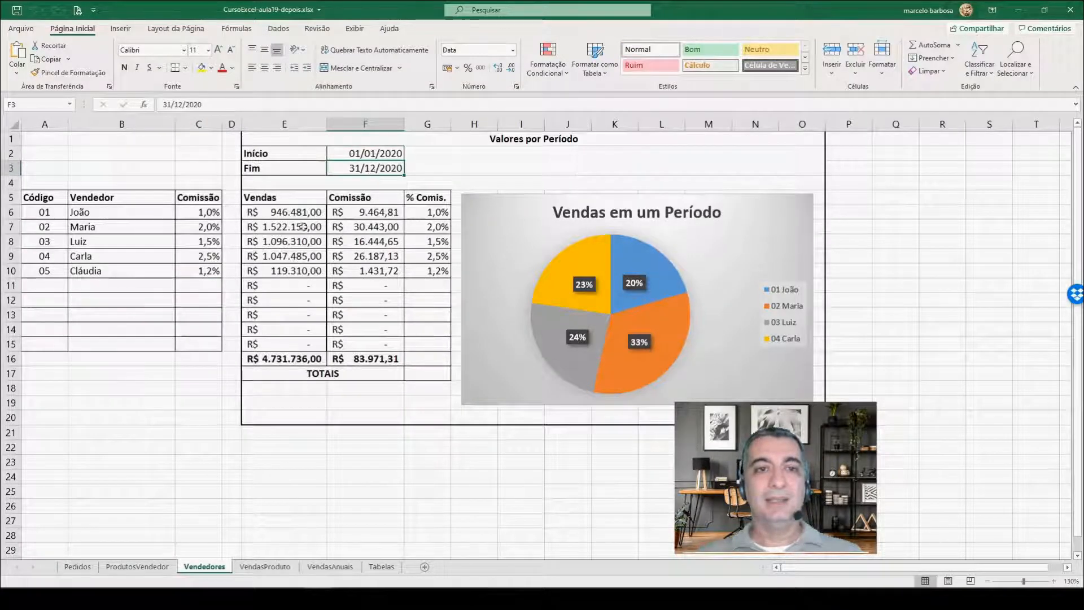
left_click(284, 232)
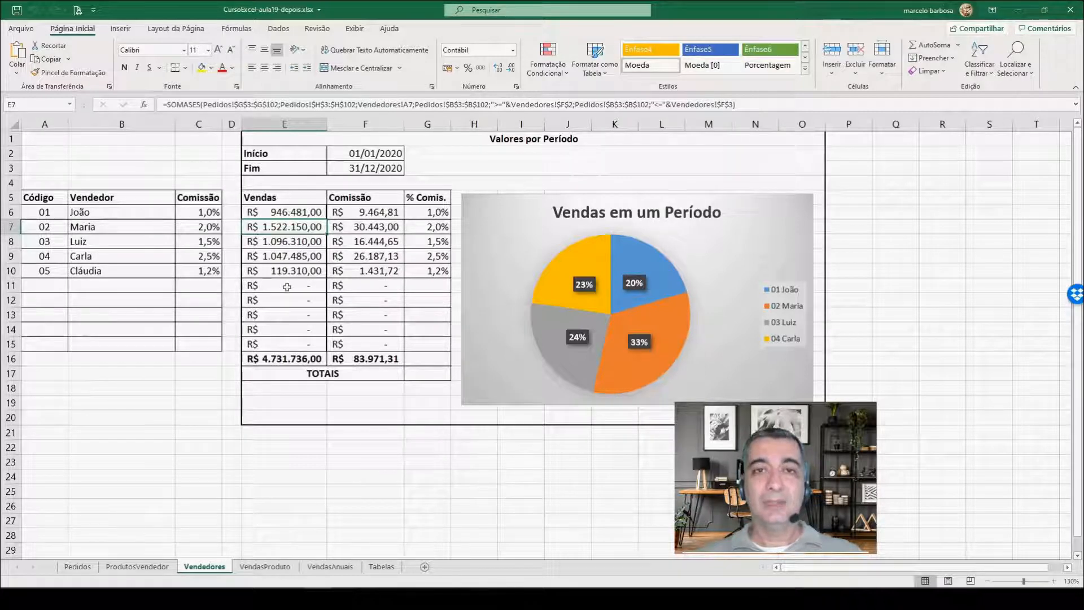
Fill the merged title row of the Pedidos sheet with a light blue theme colour
left_click(77, 567)
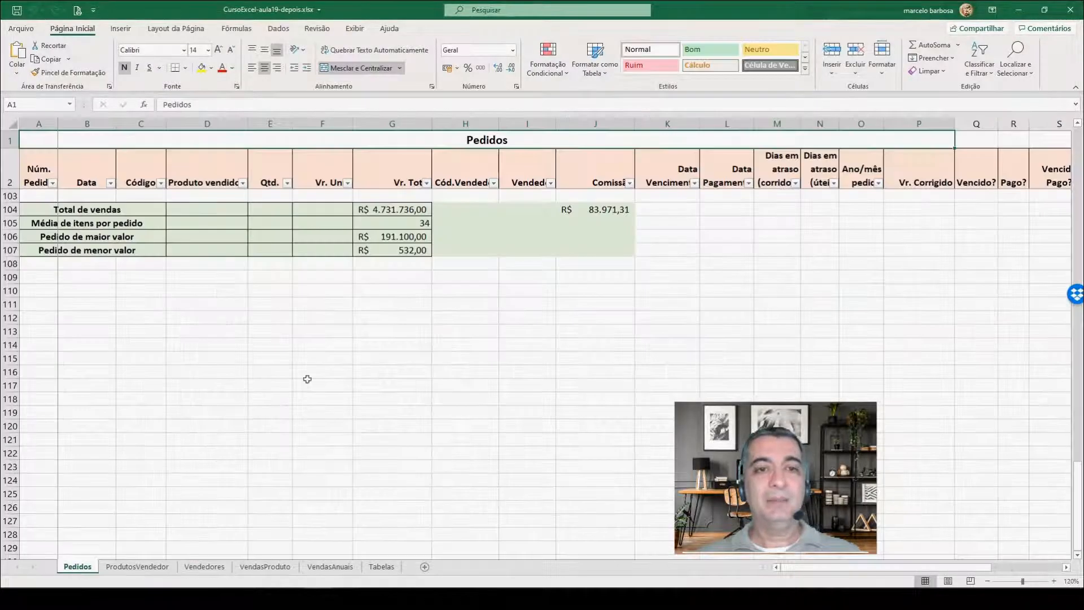
scroll(326, 351, "up", 20)
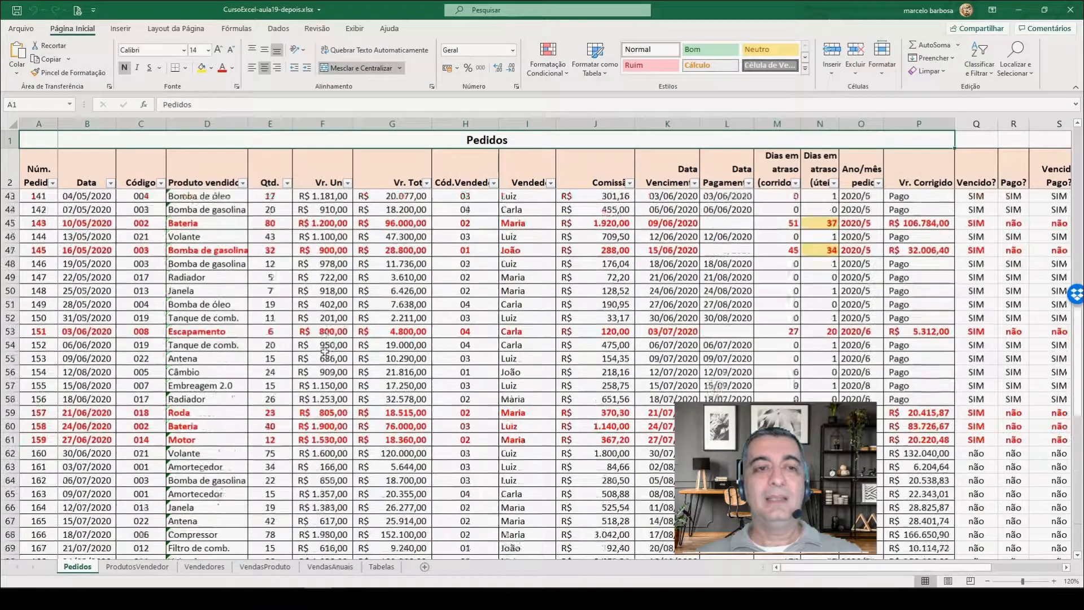
scroll(325, 351, "up", 13)
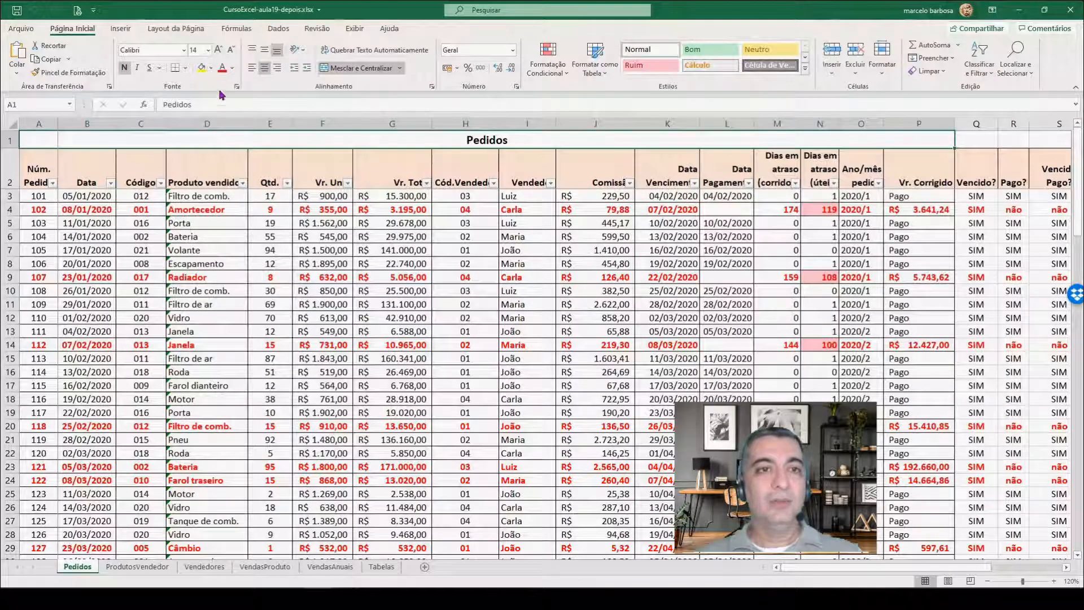
left_click(211, 69)
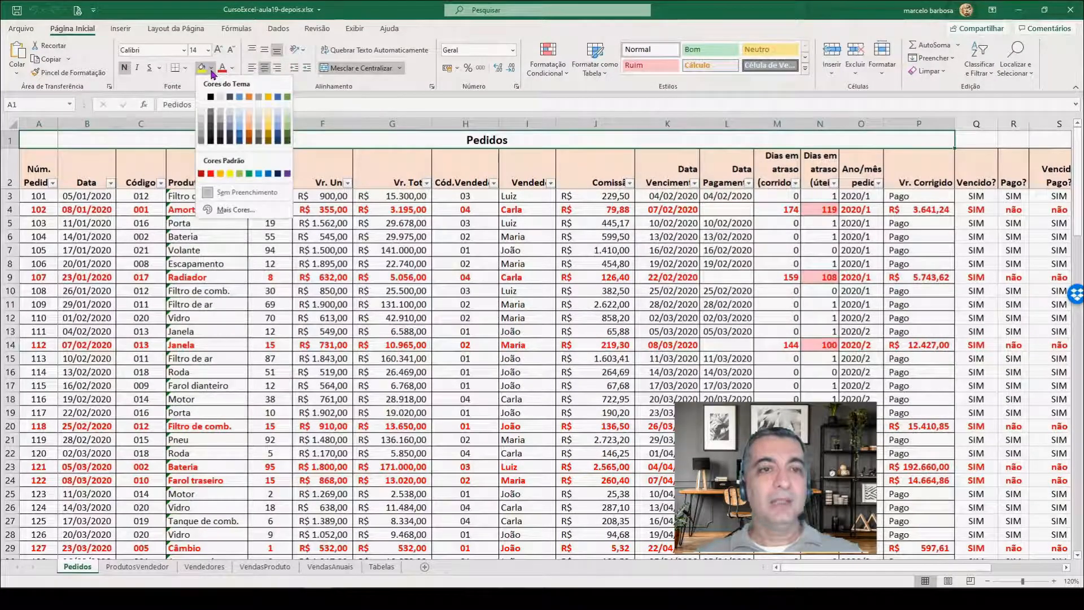
left_click(239, 126)
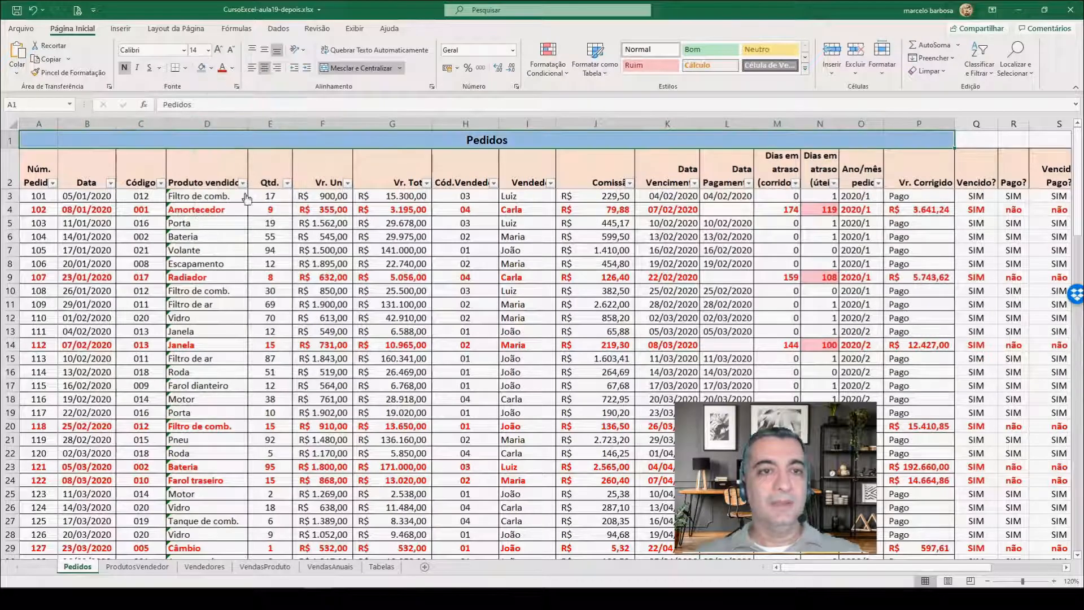
Apply the same light blue fill to the Produto vendido, Vr. Total, Vendedor, Comissão and Data headers in row 2
left_click(212, 177)
left_click(201, 68)
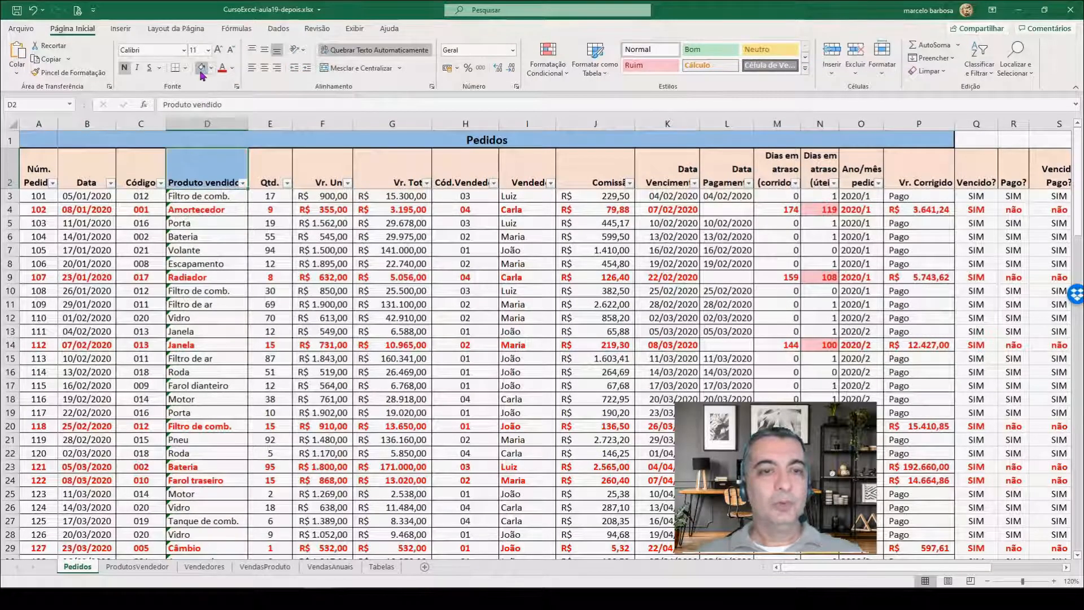
left_click(389, 163)
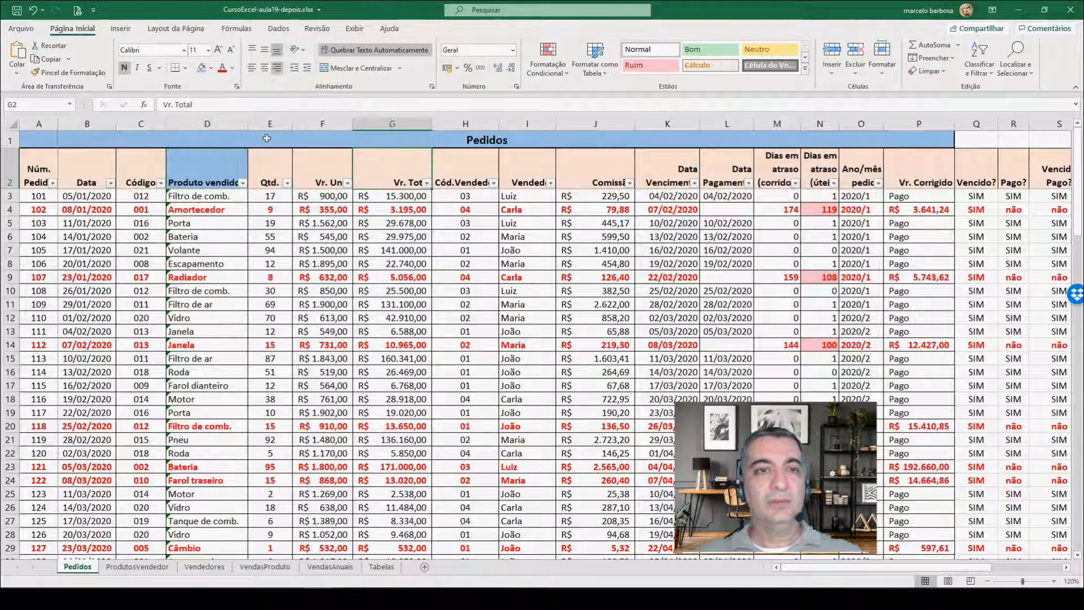
left_click(201, 68)
left_click(527, 172)
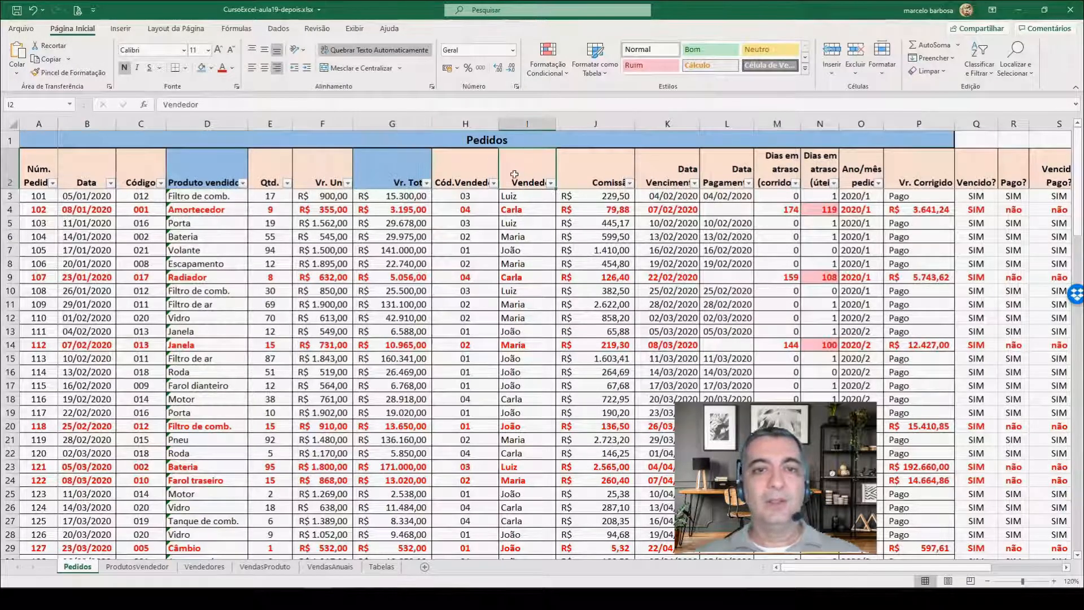
left_click(201, 69)
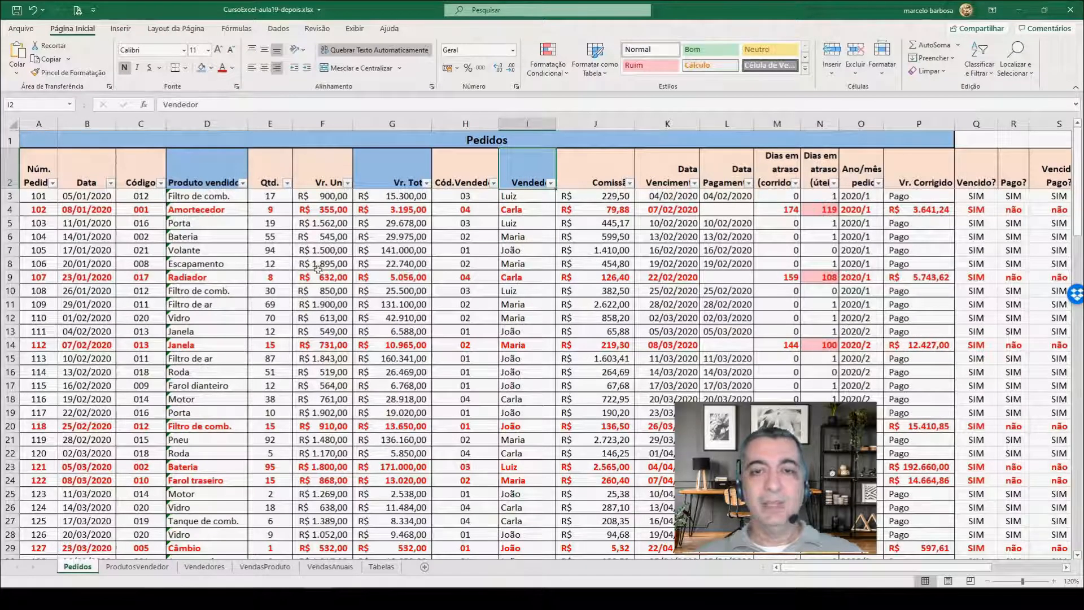
left_click(599, 169)
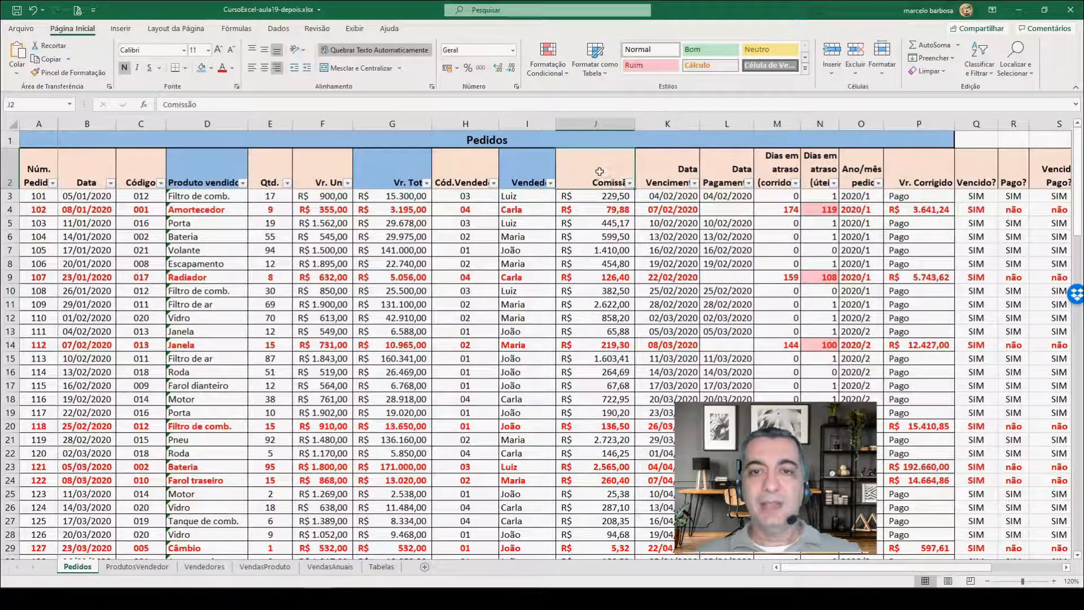
left_click(202, 67)
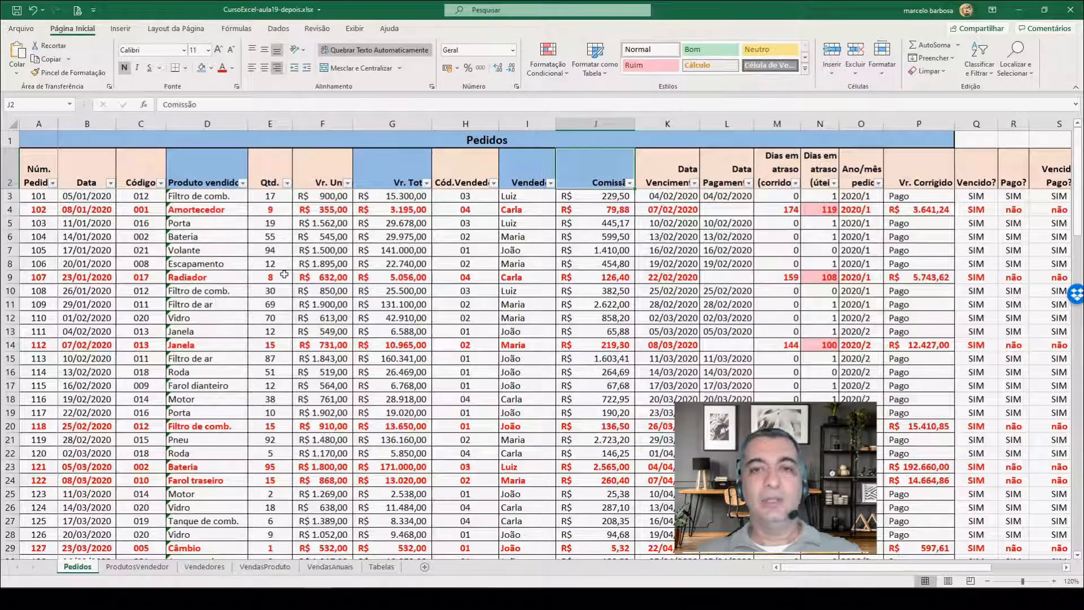
left_click(83, 163)
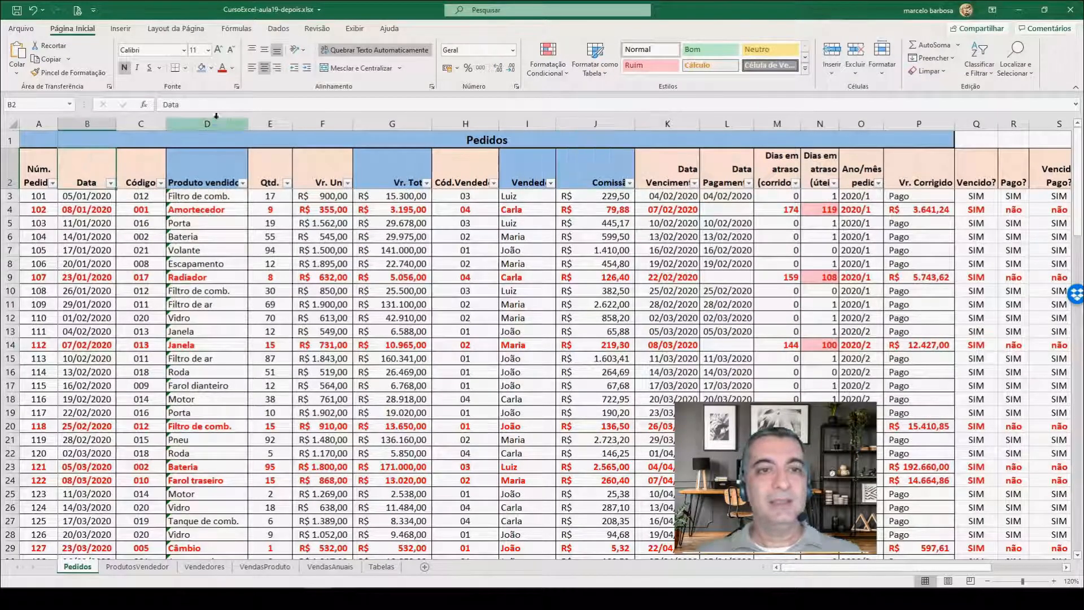
left_click(202, 67)
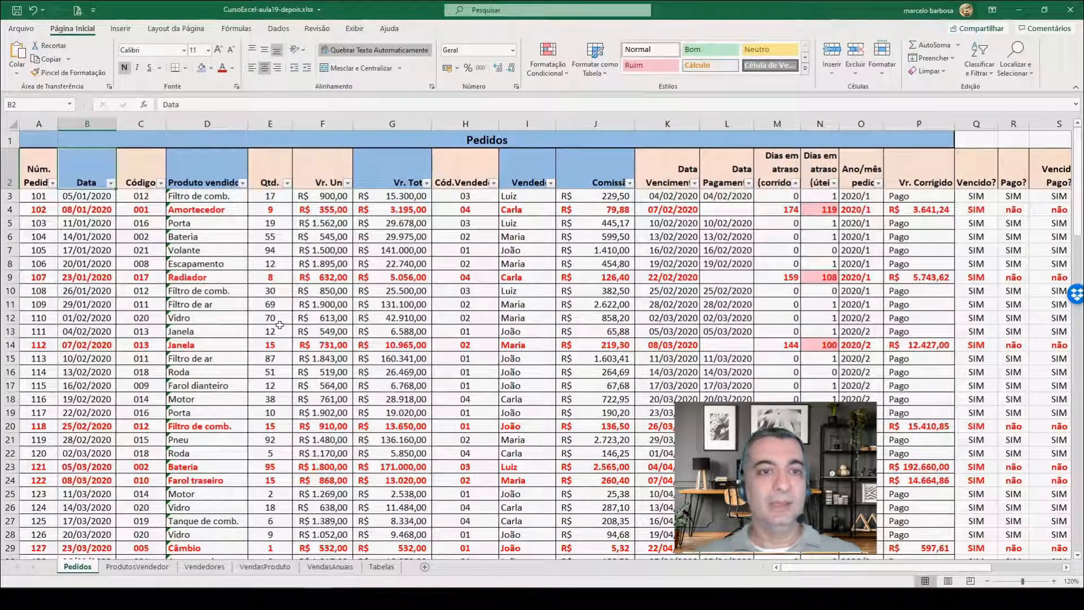
scroll(230, 292, "down", 5)
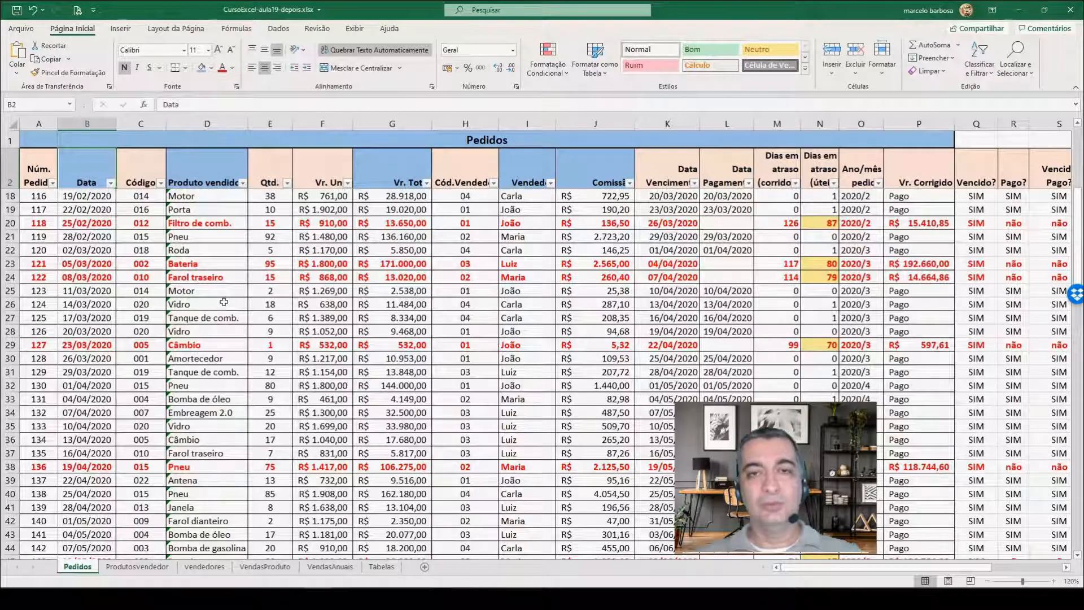
left_click(266, 293)
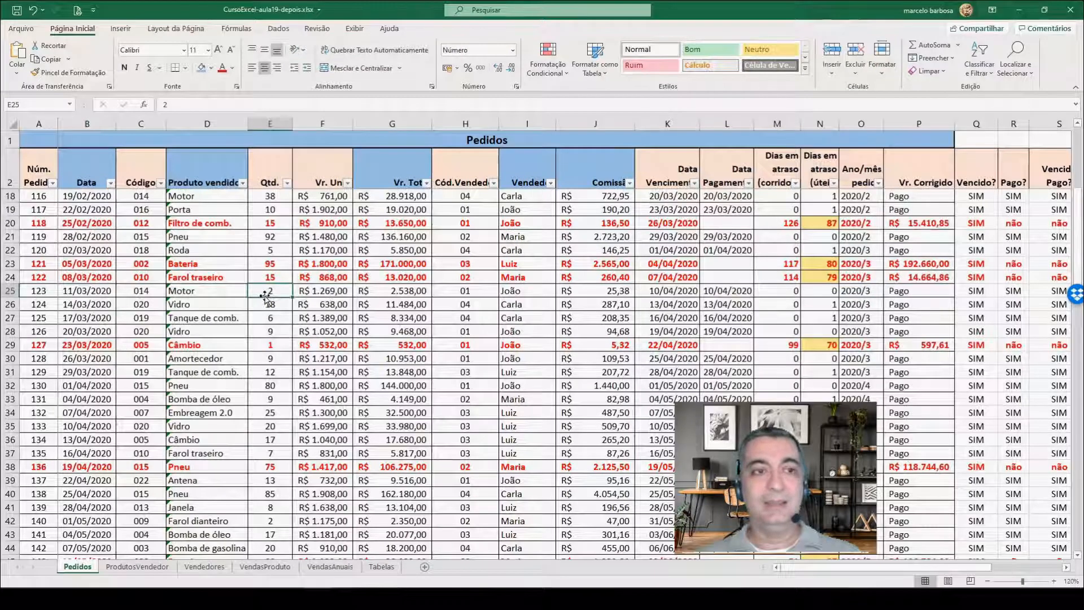
scroll(266, 295, "up", 5)
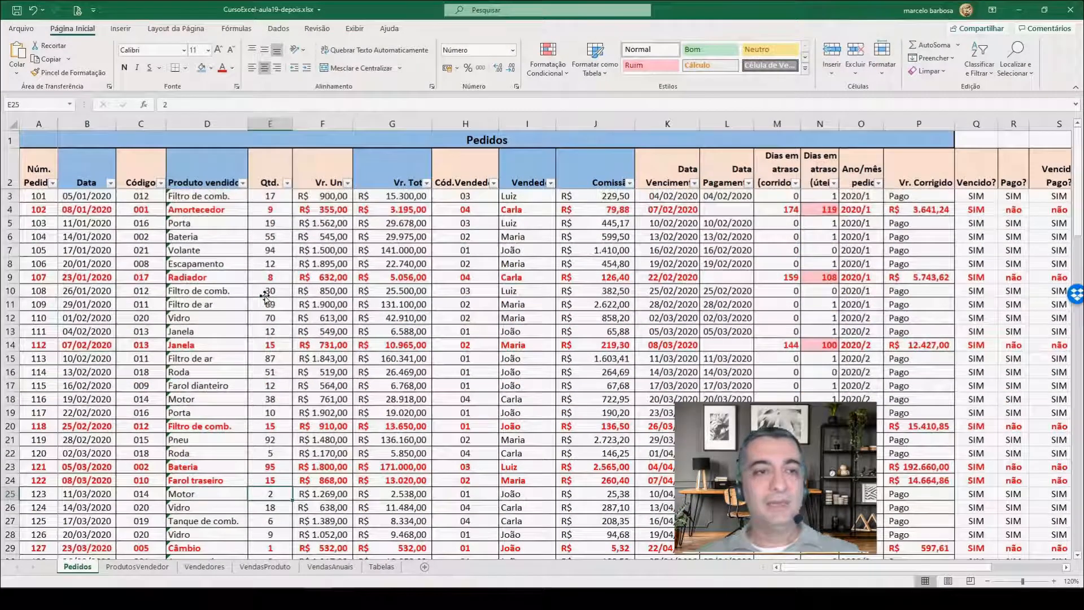
Check the extent of the orders table down to its last row and across, then select it all from the Núm. Pedido header
left_click(36, 171)
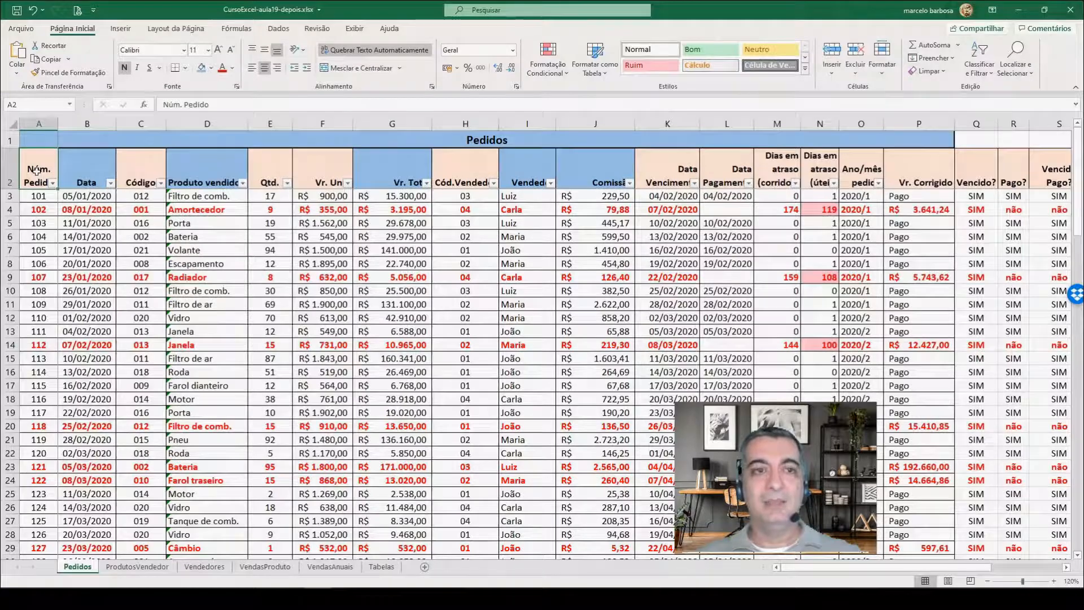
scroll(644, 435, "down", 9)
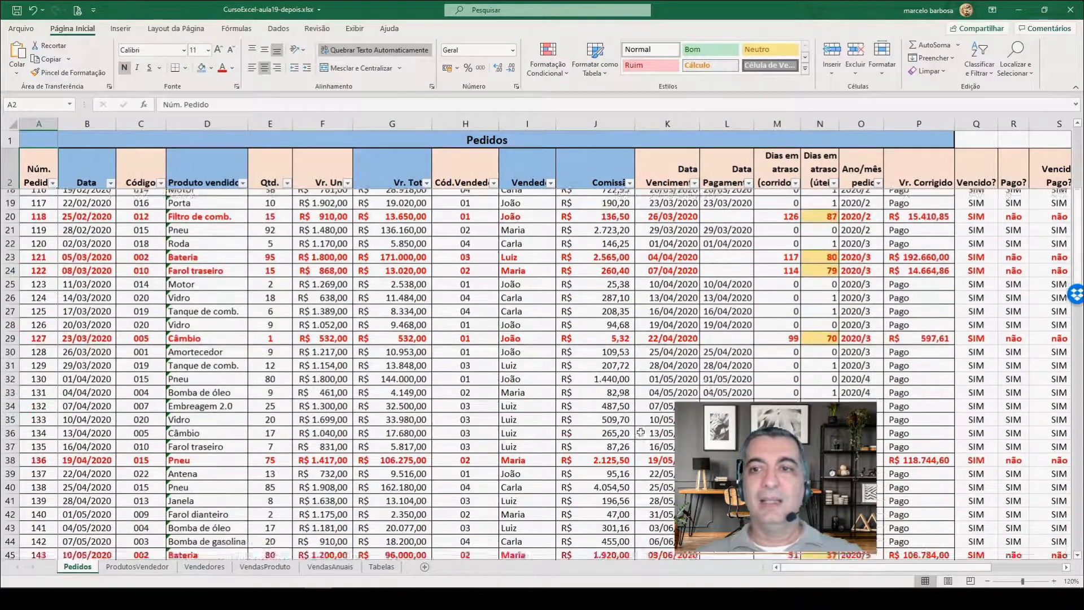
scroll(644, 435, "down", 17)
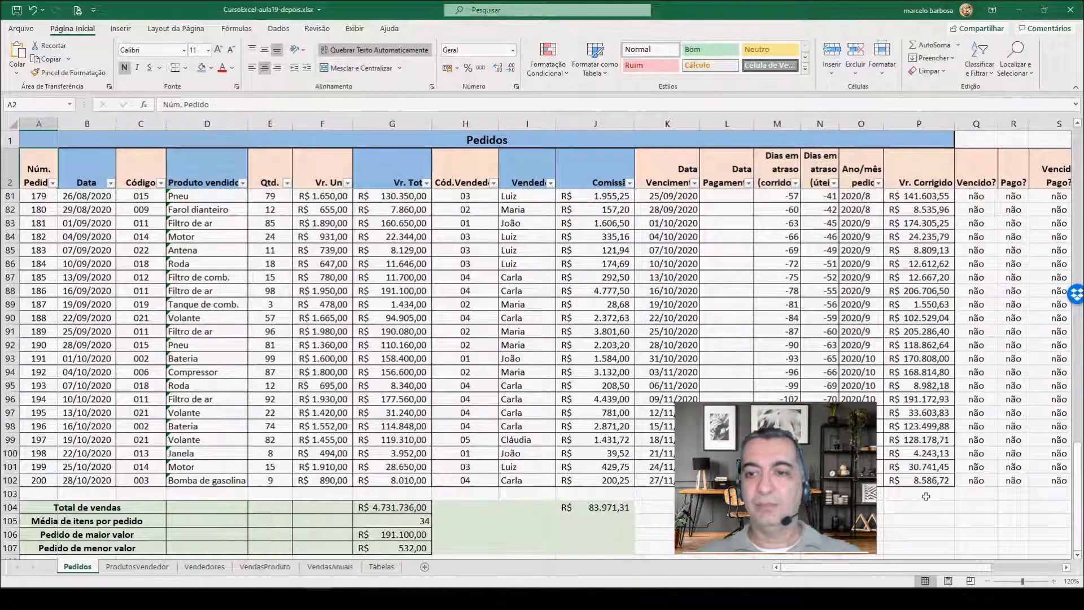
left_click_drag(904, 567, 945, 570)
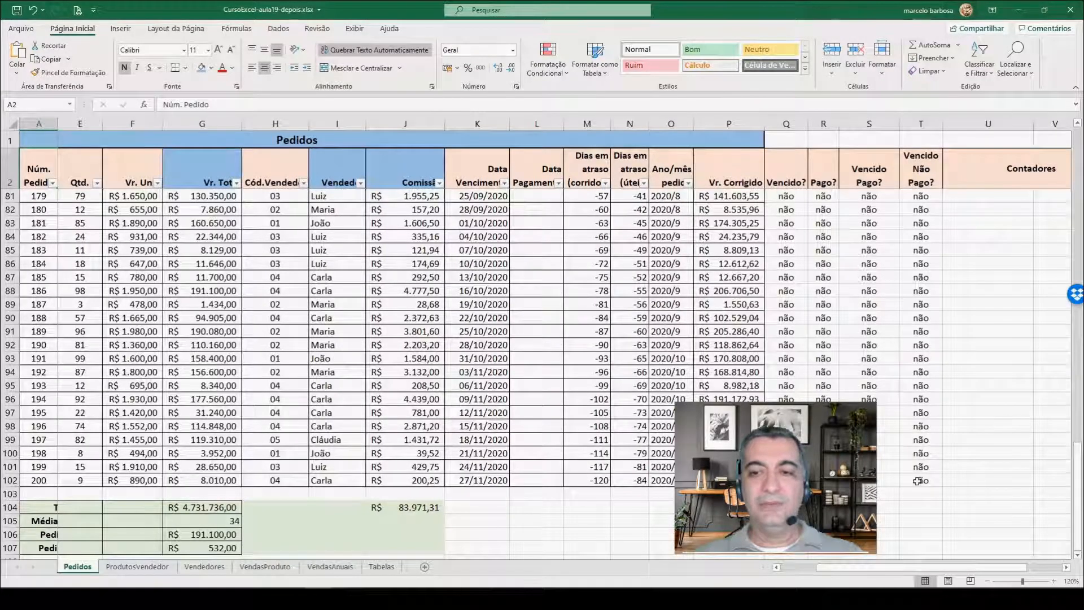
key("ctrl+a")
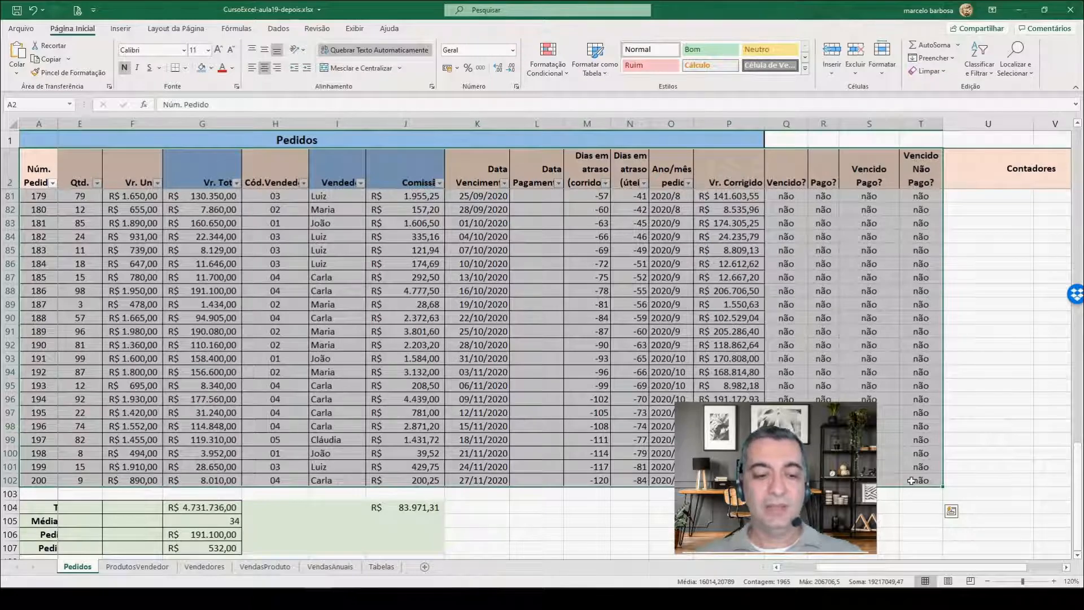
key("ctrl+Home")
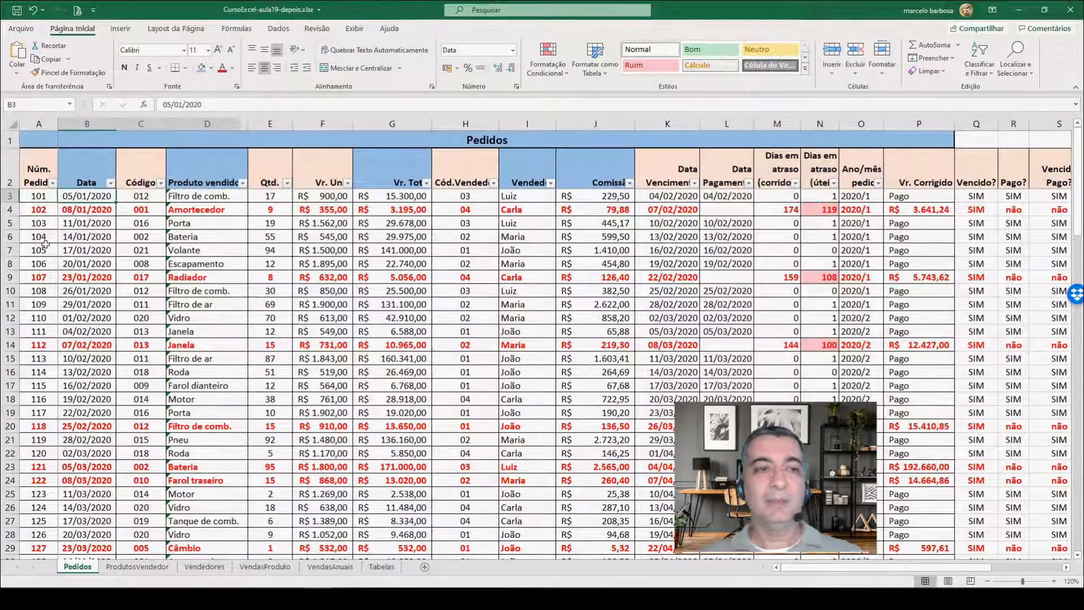
Select the orders table from the Núm. Pedido header to the last order, extending across to Vr. Corrigido, then clear the selection
left_click(36, 166)
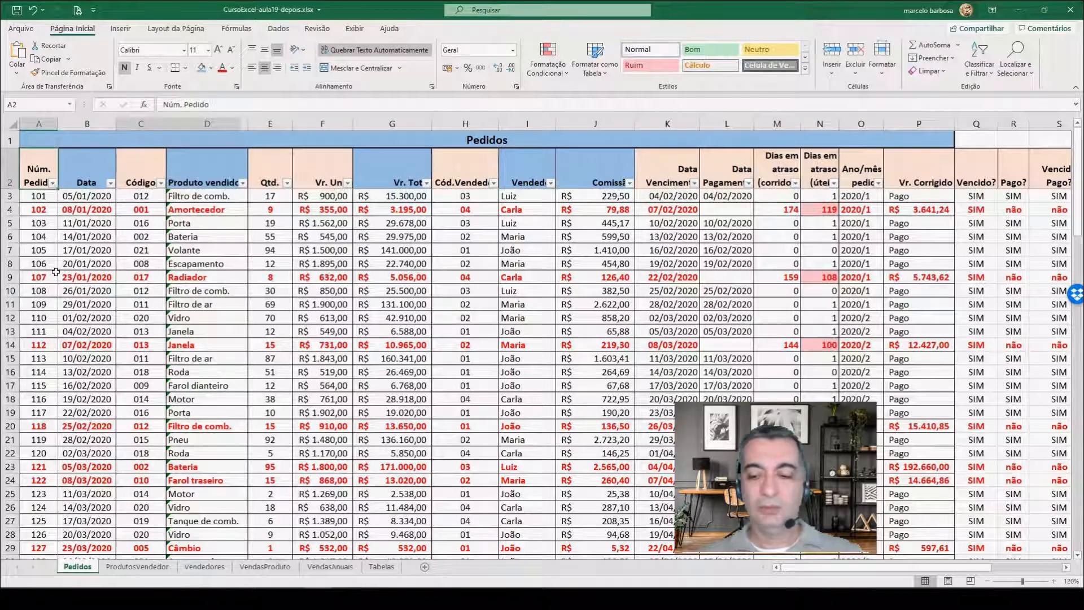
key("ctrl+shift+Down")
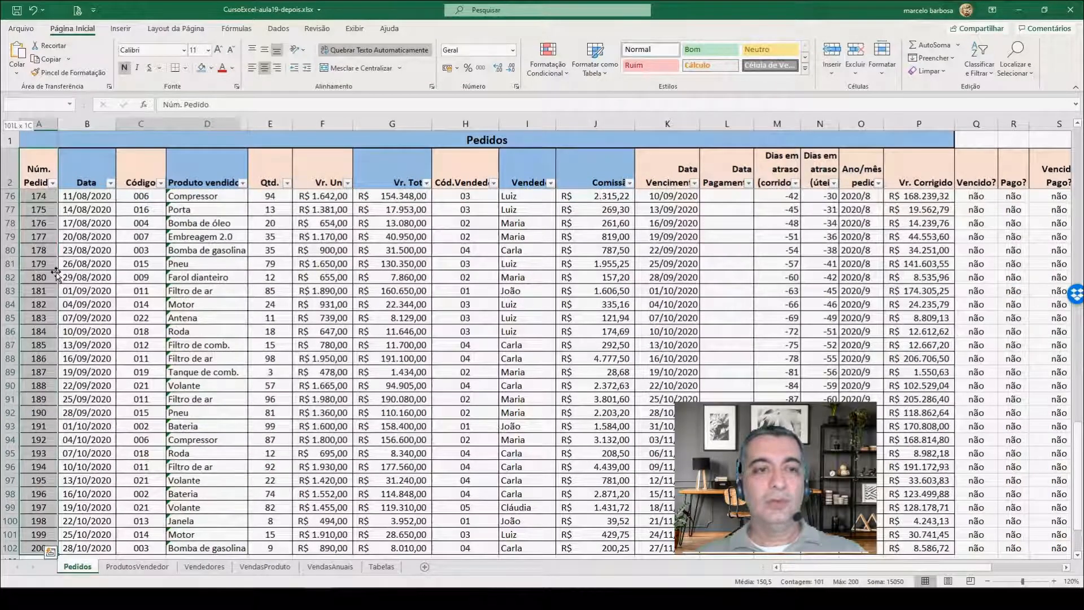
key("shift+Right")
key("shift+Right")
key("shift+Right")
key("shift+Right")
key("shift+Right")
key("shift+Right")
key("shift+Right")
key("shift+Right")
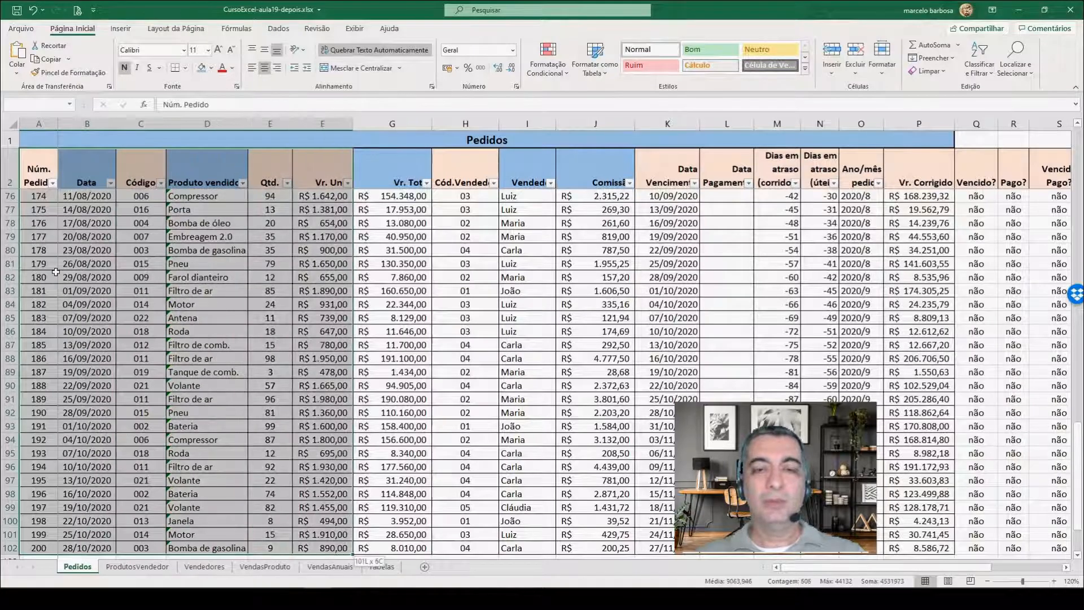
key("shift+Right")
key("shift+Right")
key("shift+Right")
key("shift+Right")
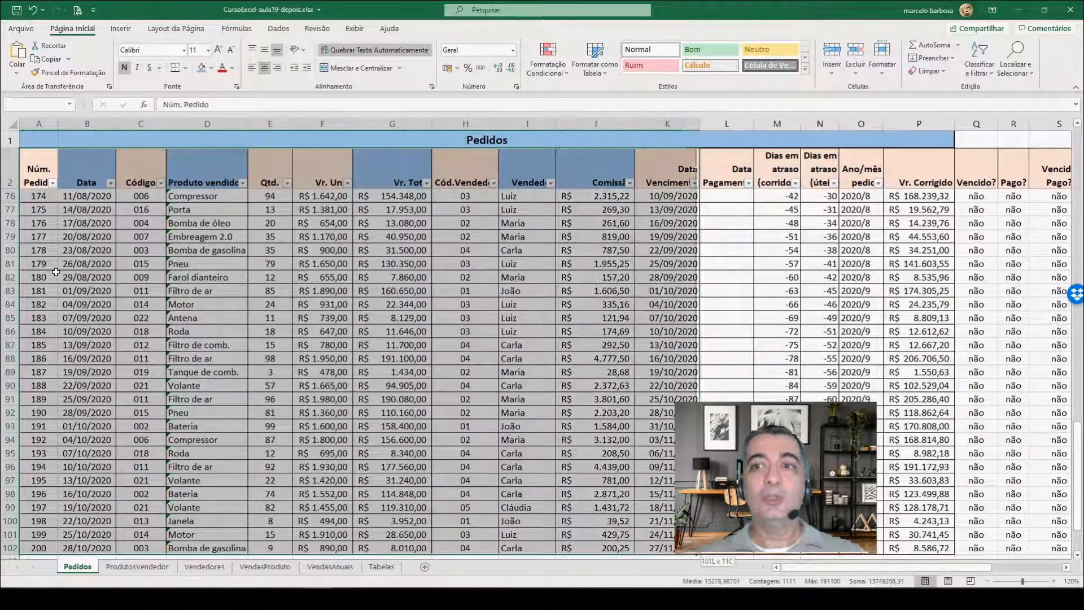
key("shift+Right")
key("shift+Right")
key("shift+Right")
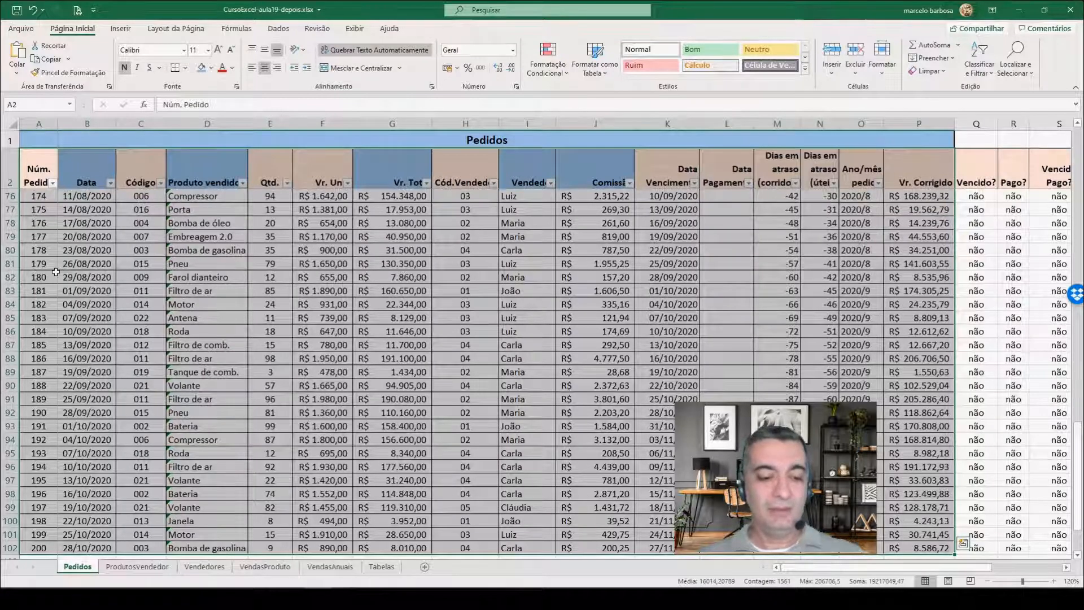
key("ctrl+shift+Left")
key("ctrl+shift+Up")
key("Up")
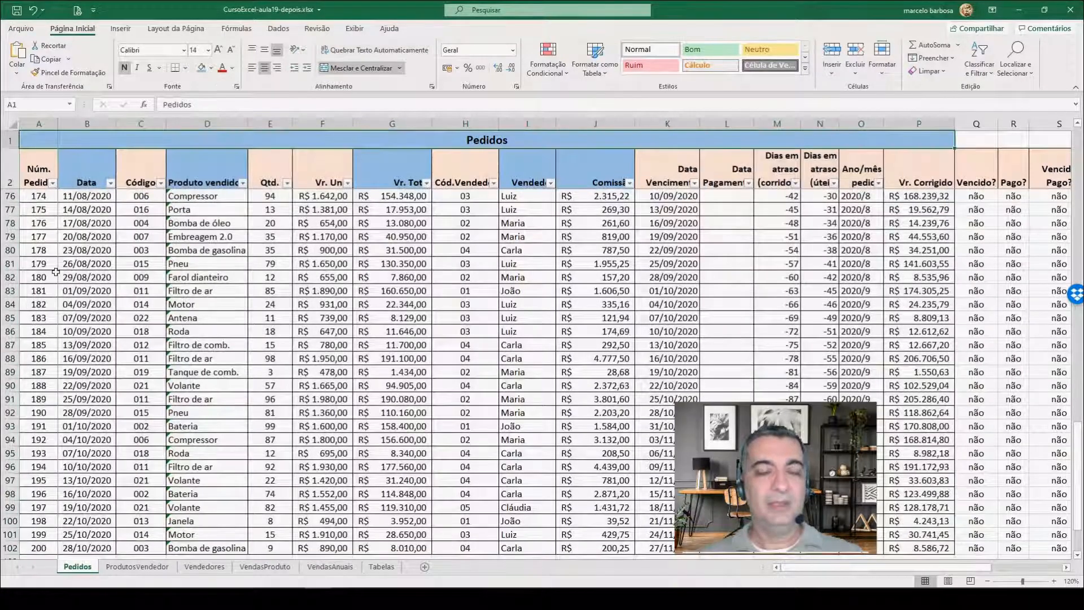
Select the whole data region from a Qtd. cell and check how far it reaches across the Contadores columns
left_click(280, 266)
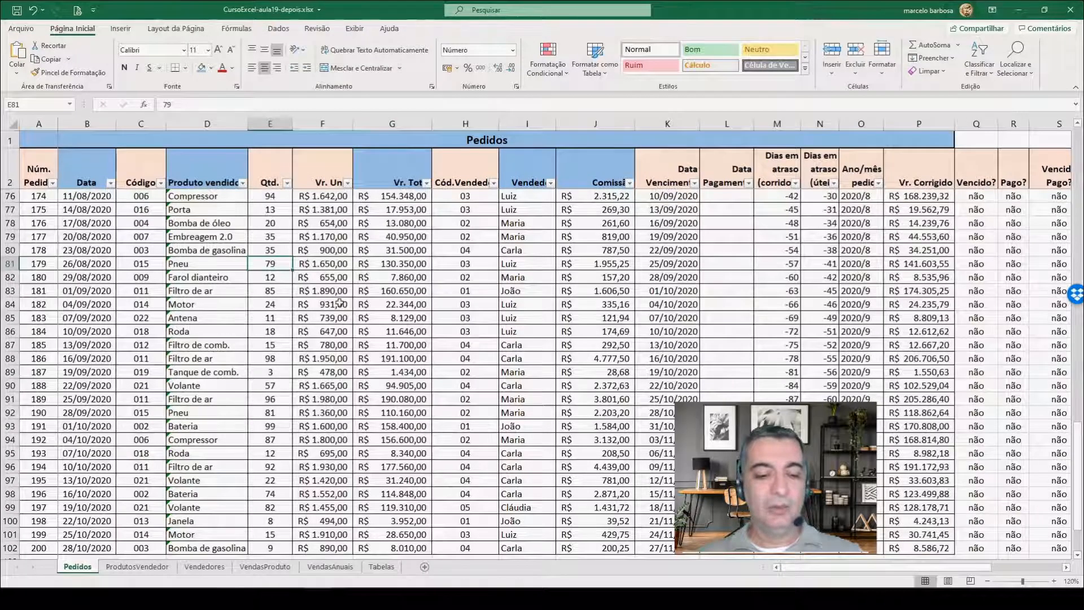
key("ctrl+a")
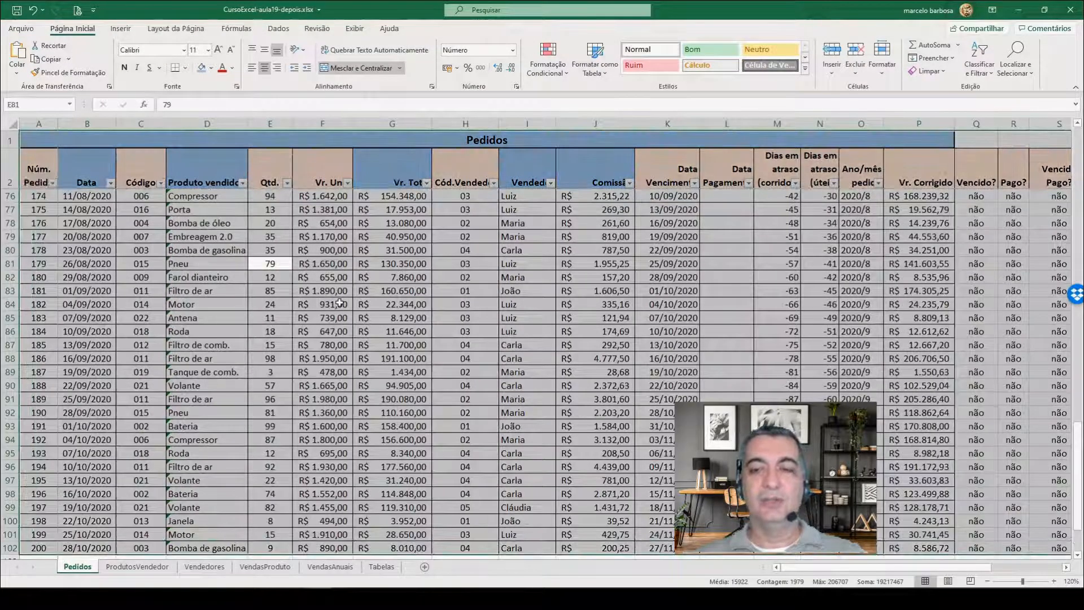
left_click_drag(868, 567, 926, 575)
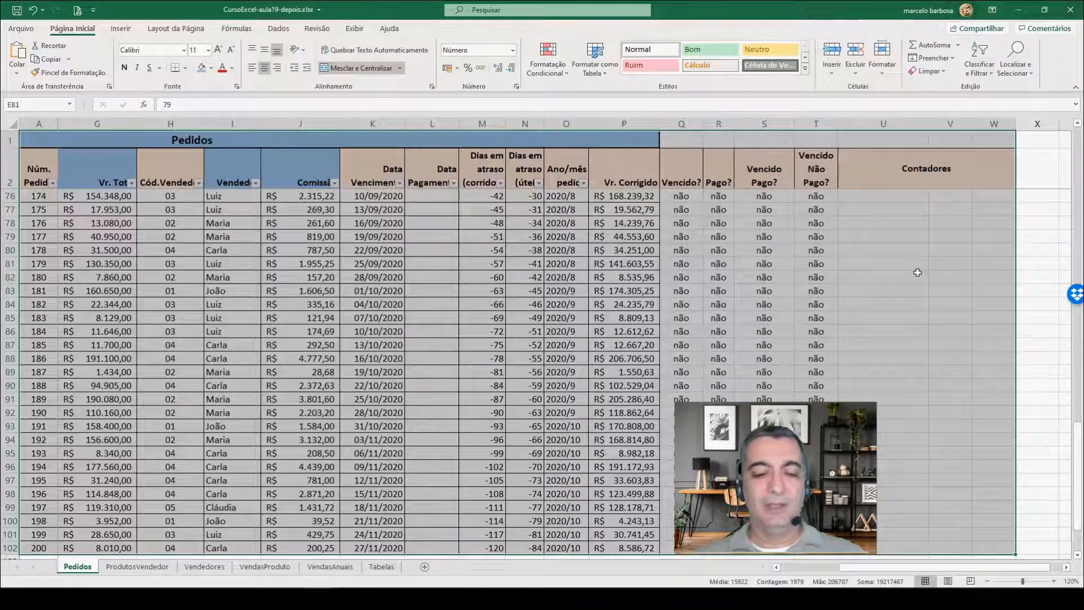
key("shift+Left")
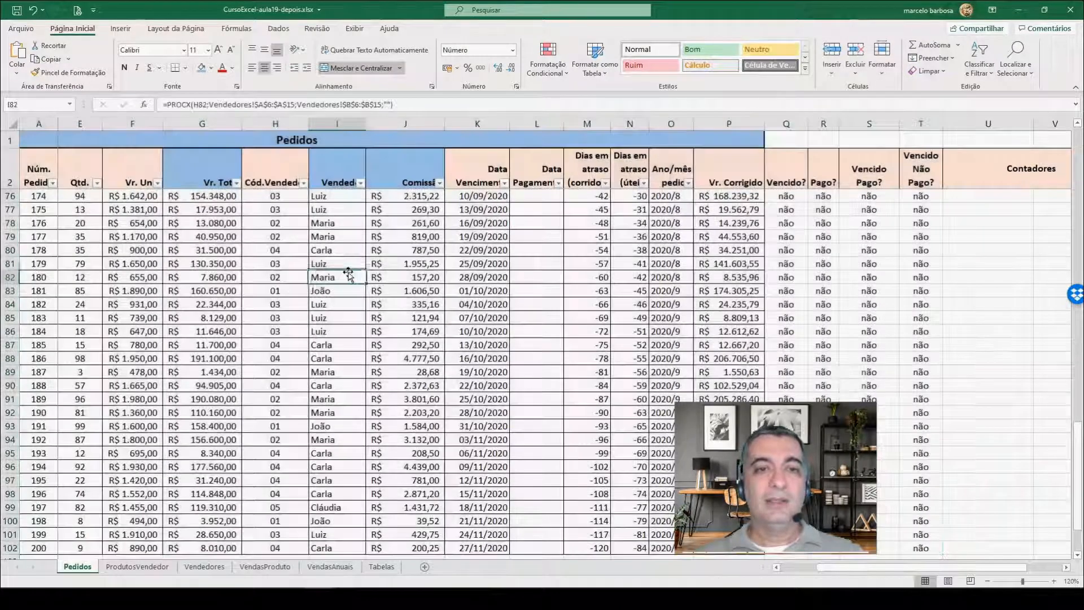
Select the whole data region from a Vendedor cell and shrink the selection so it ends at the Vr. Corrigido column
left_click(348, 275)
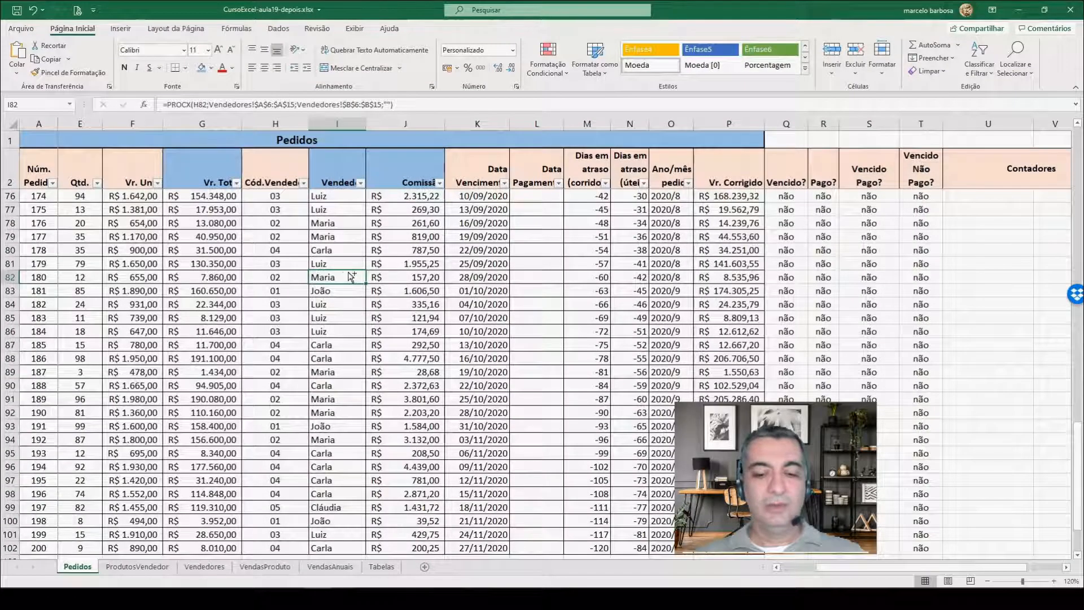
key("ctrl+a")
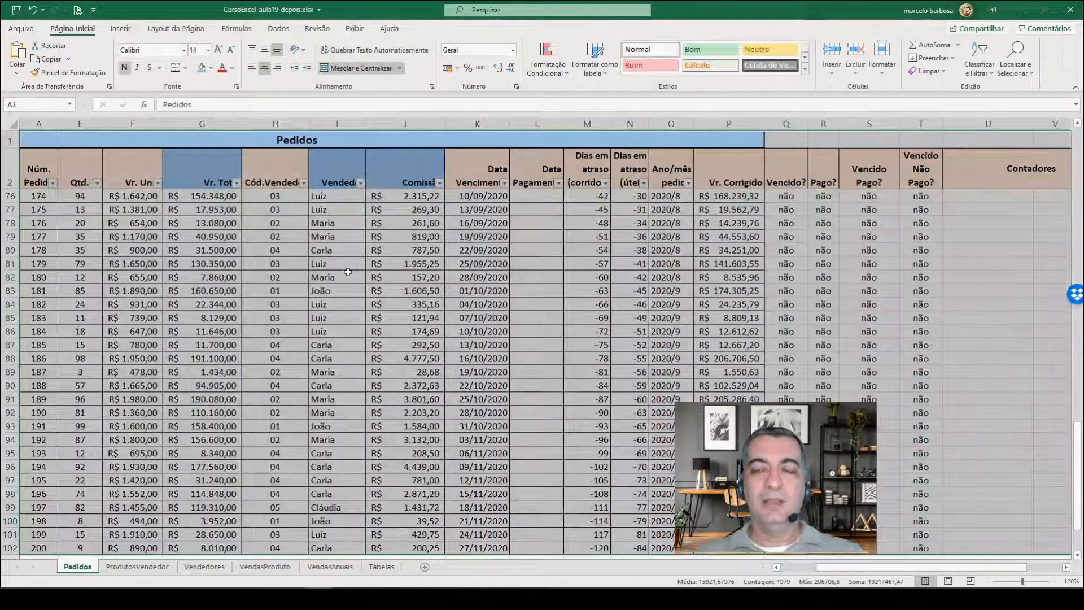
key("shift+Left")
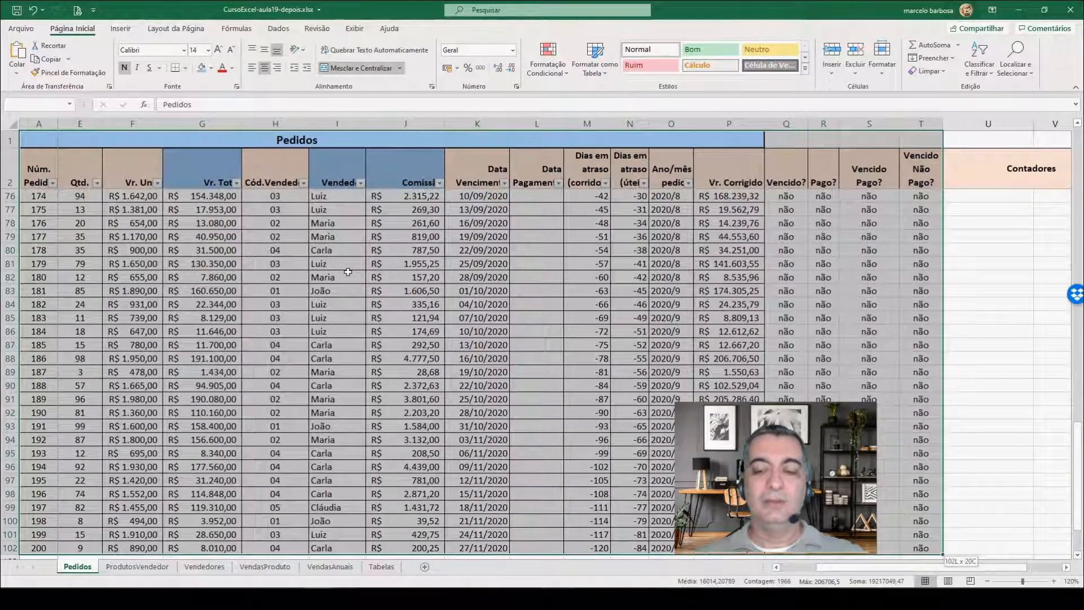
key("shift+Left")
key("shift+Left")
key("shift+Left")
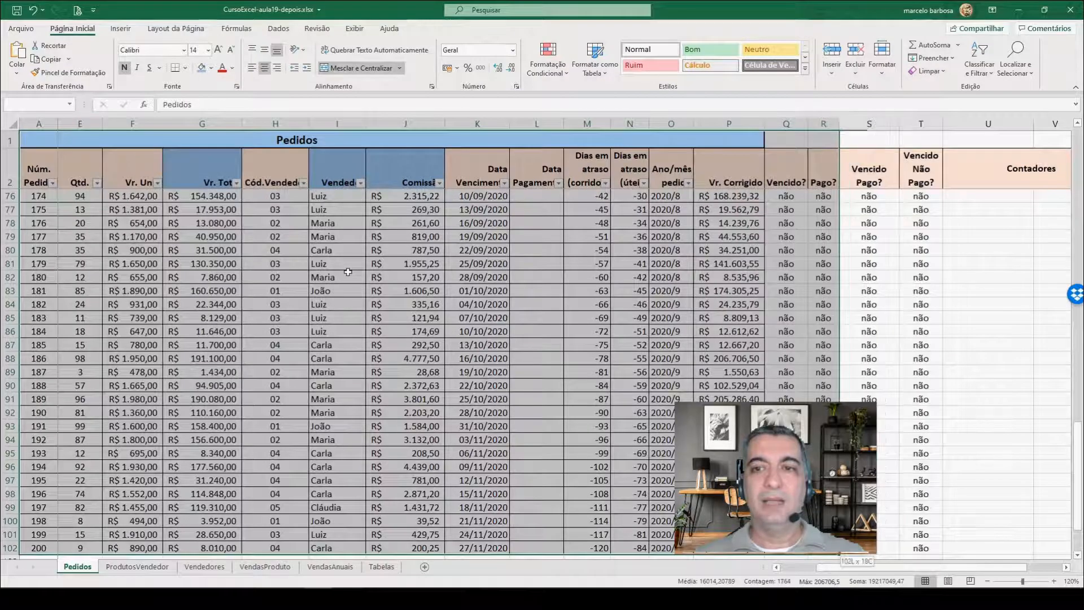
key("shift+Left")
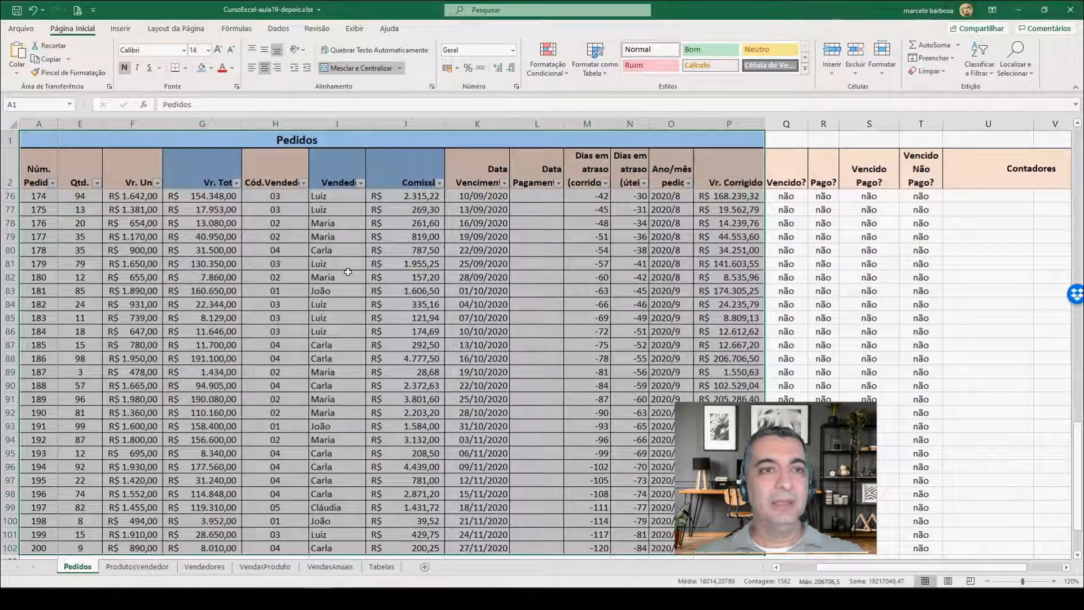
Create a pivot table from the Pedidos range $A$2:$P$102 on a new worksheet
left_click(121, 30)
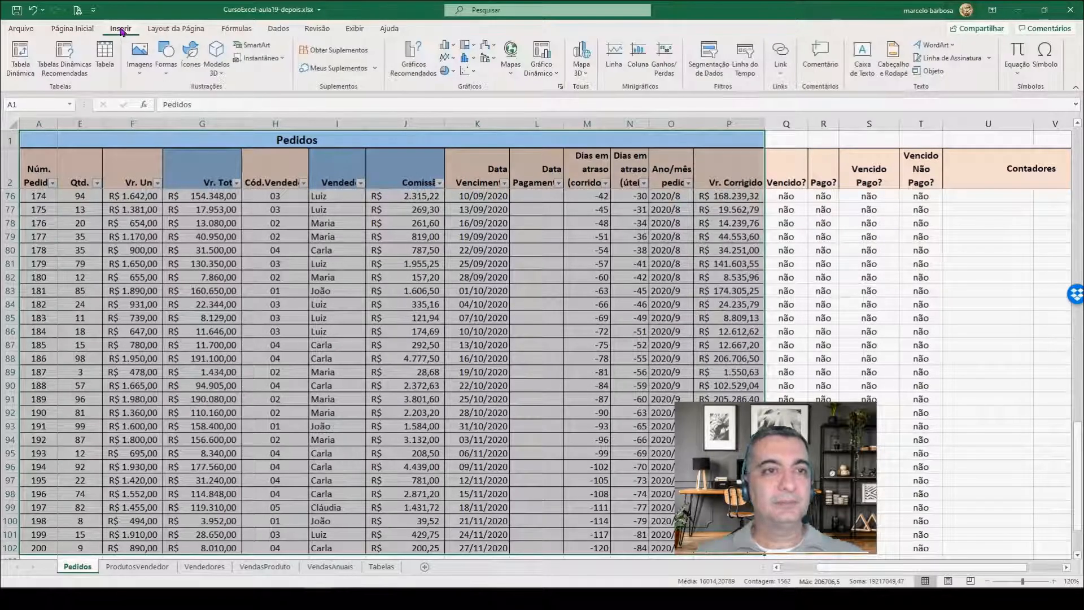
left_click(28, 54)
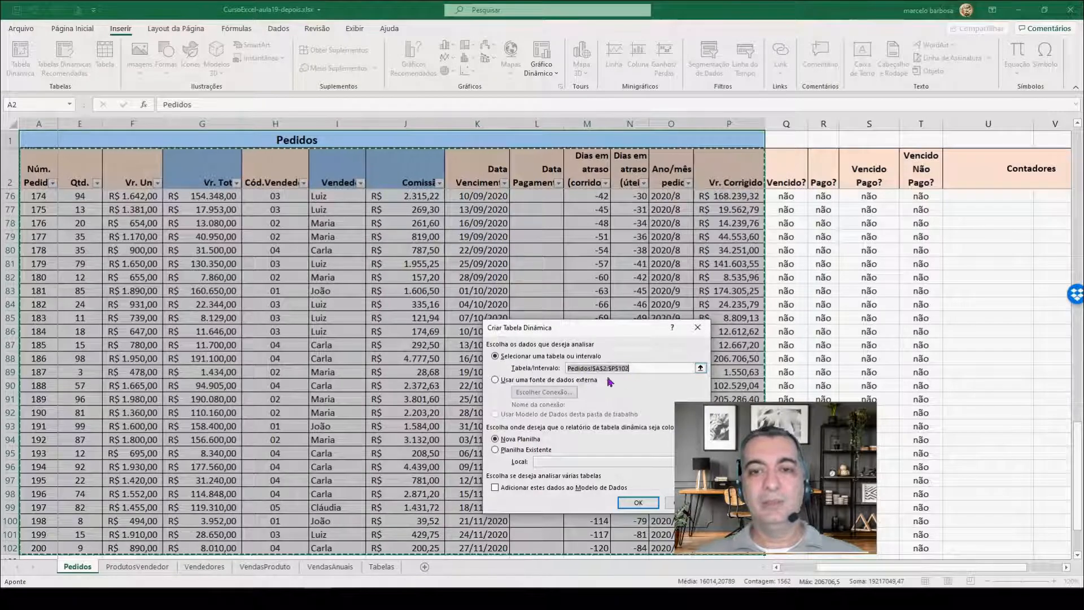
left_click(635, 507)
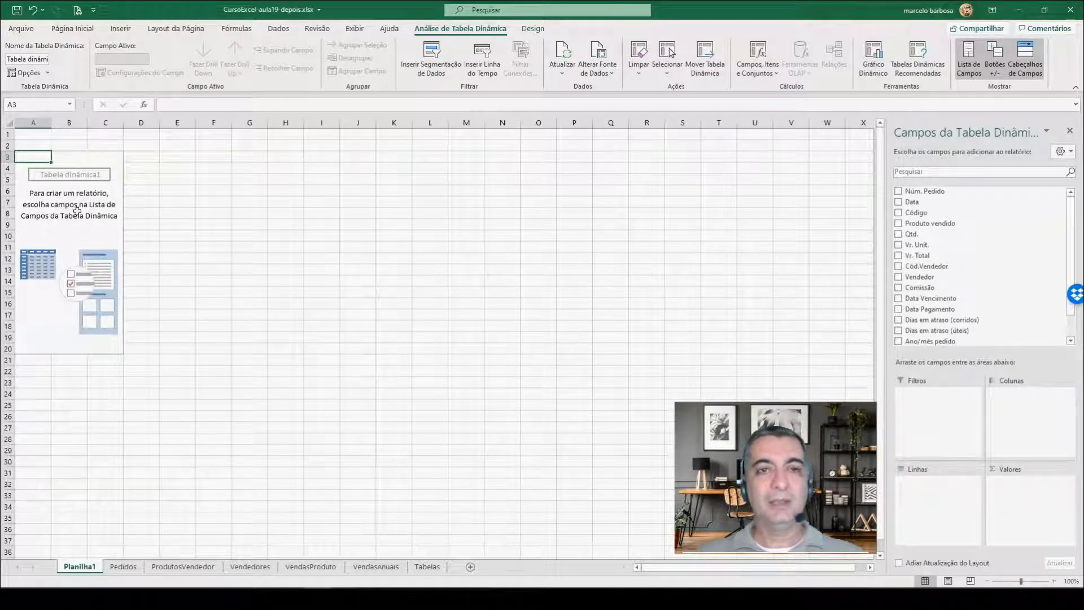
Rename the new pivot table sheet as TabelaDinamica
right_click(79, 569)
left_click(116, 443)
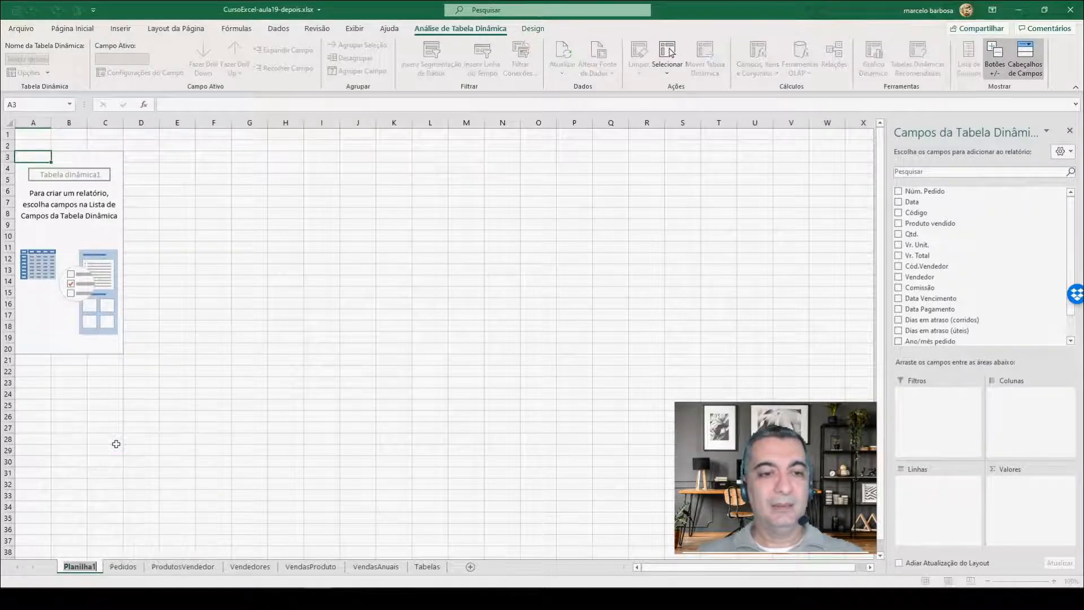
type("T")
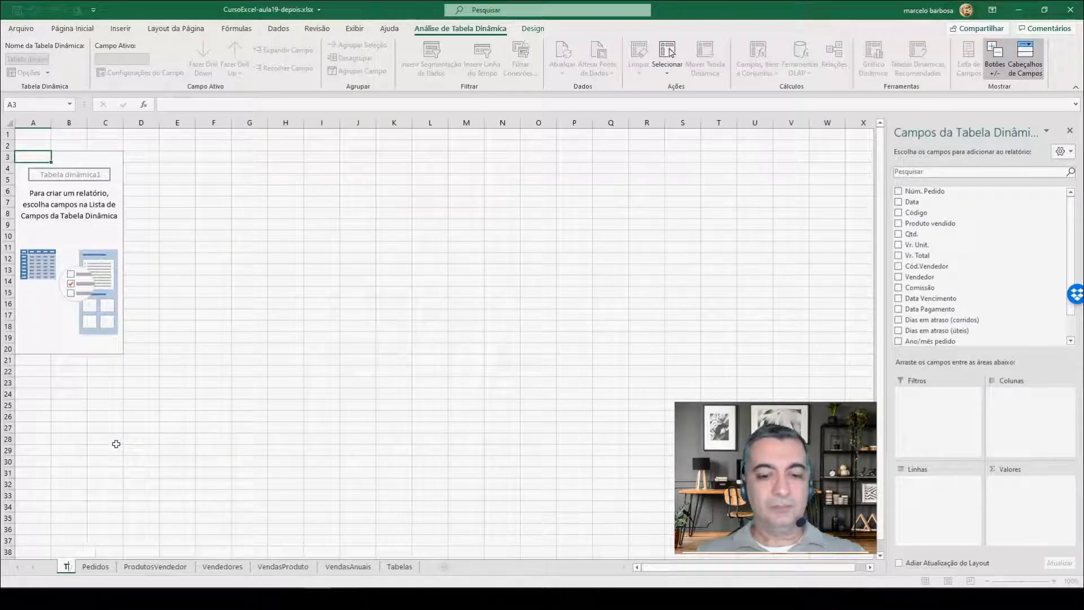
type("abelaDinamica")
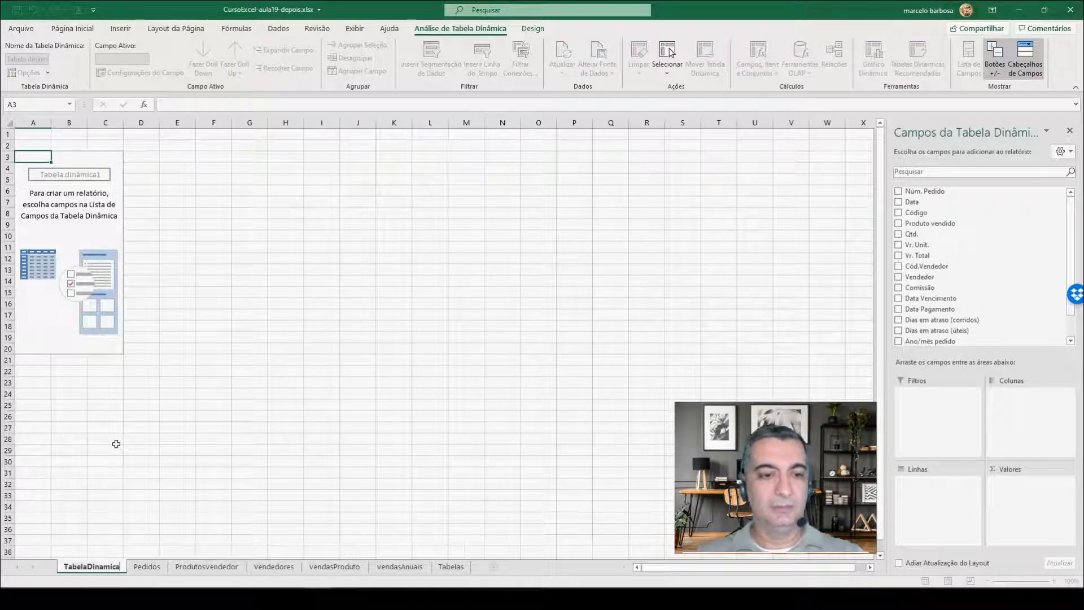
key("Return")
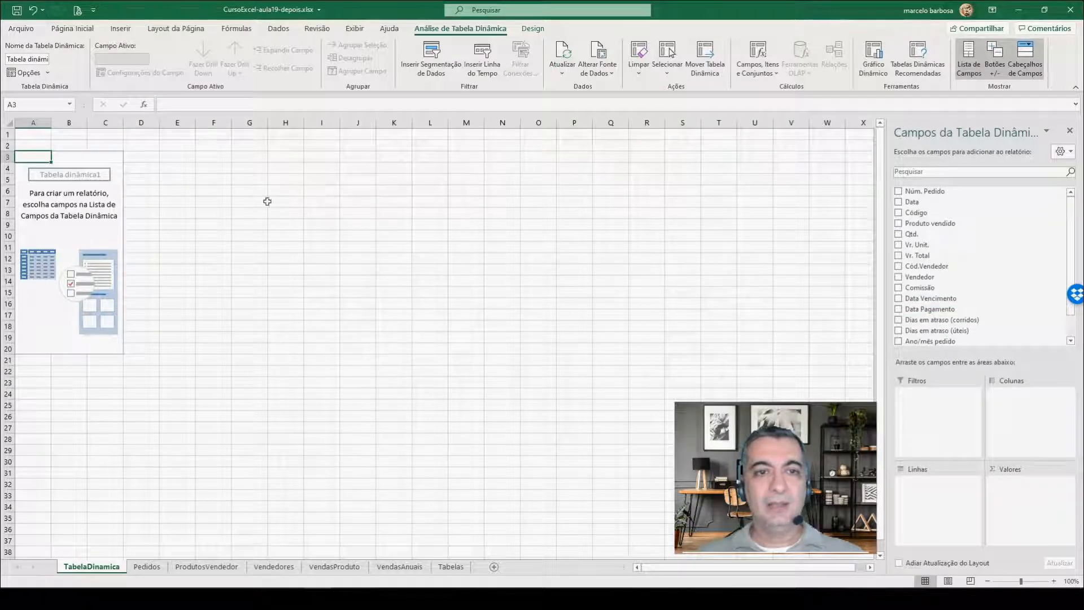
Check how the field list depends on selecting the pivot area, then review the Pedidos and ProdutosVendedor sheets as references for the layout
left_click(206, 177)
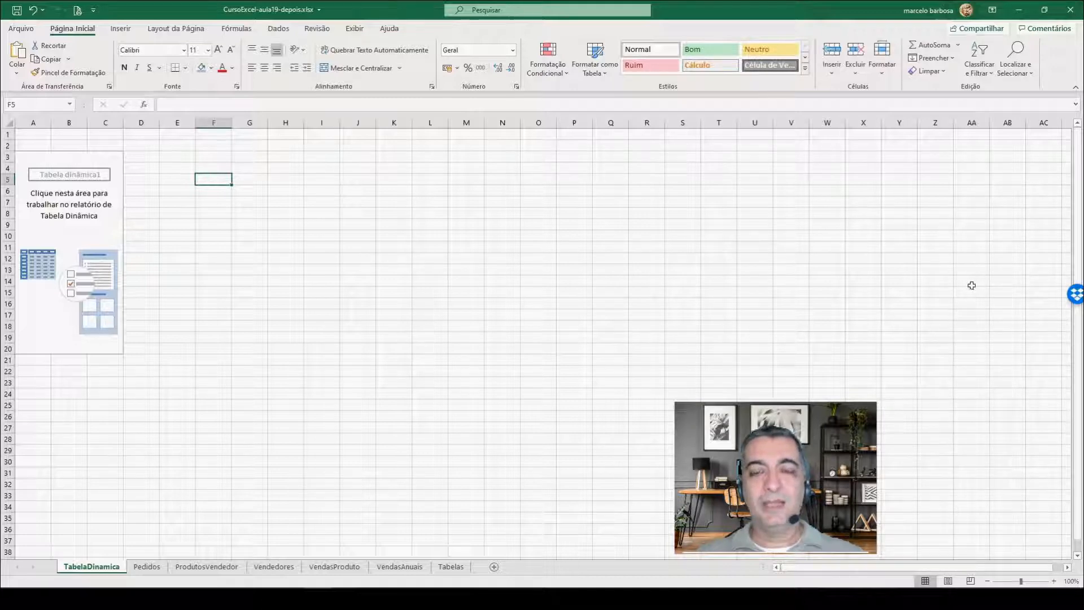
left_click(80, 205)
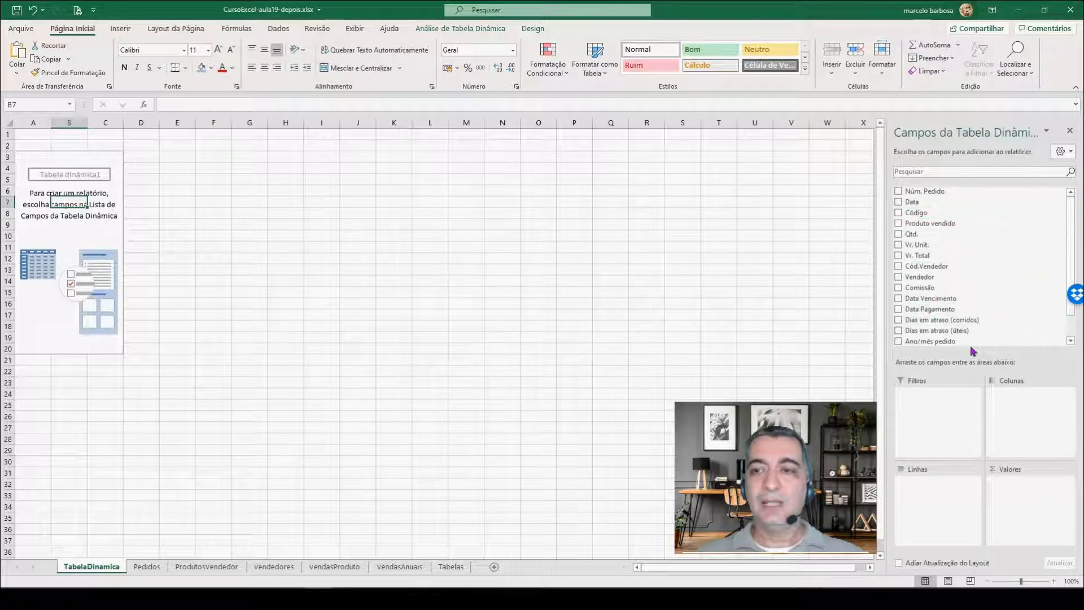
left_click(147, 567)
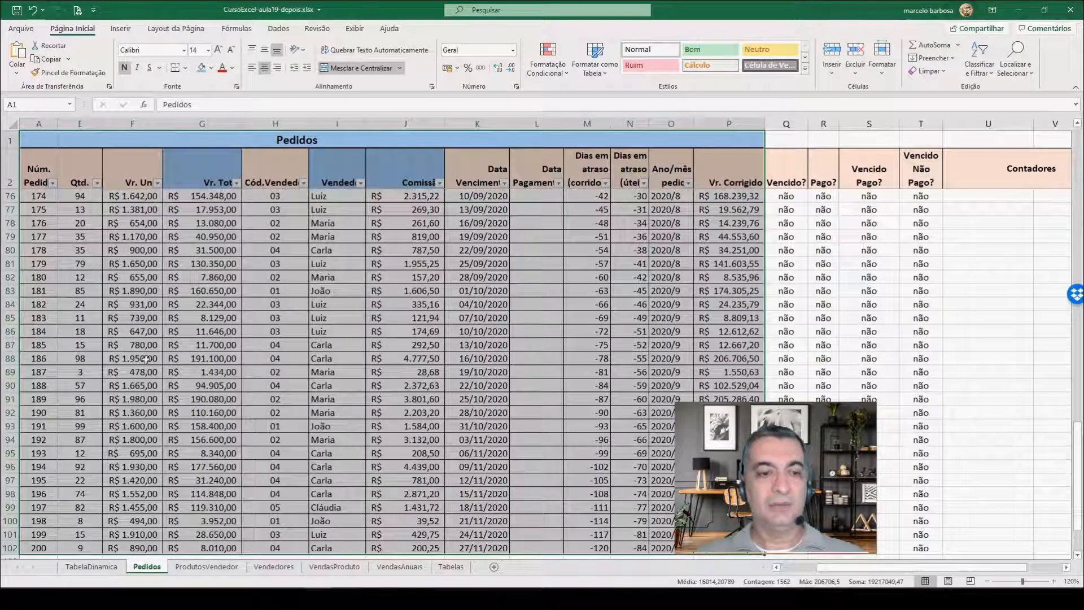
left_click(91, 567)
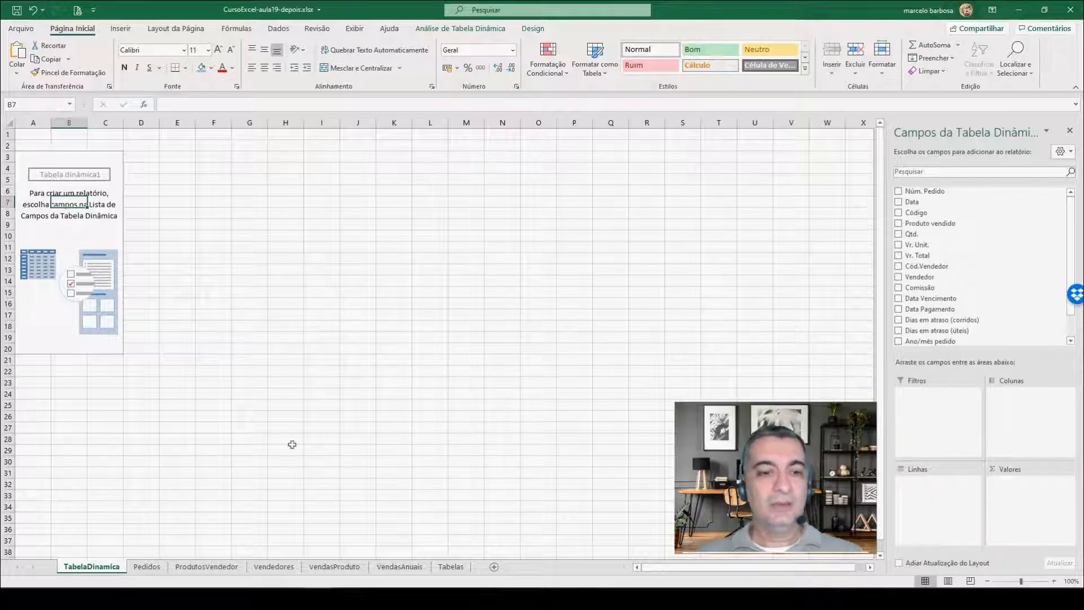
left_click(219, 569)
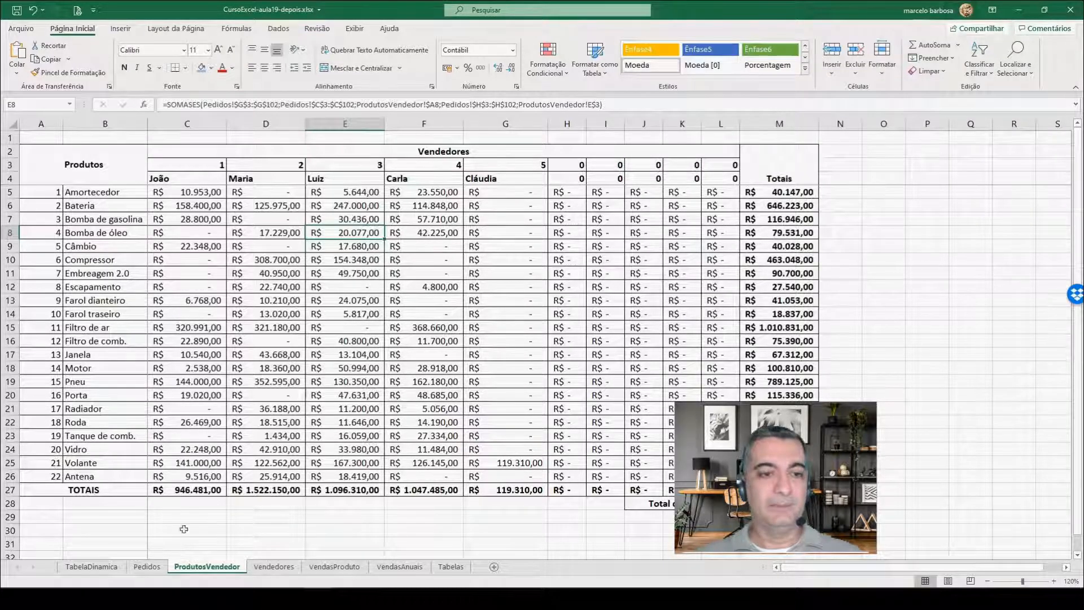
left_click(105, 573)
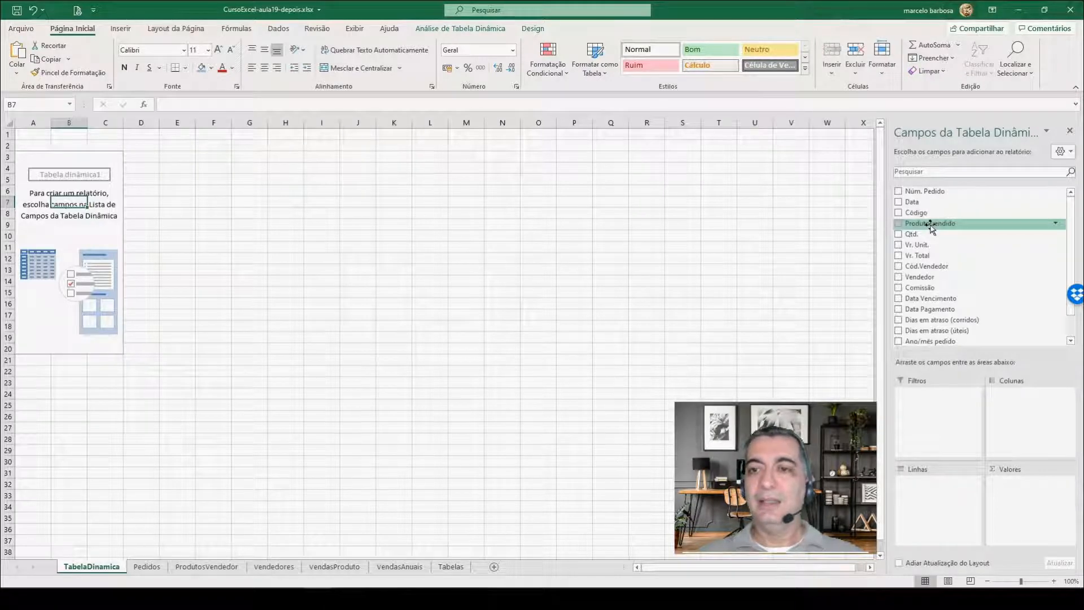
Add Produto vendido as the pivot table's row field and look at its row label filter options without changing them
left_click_drag(931, 226, 926, 484)
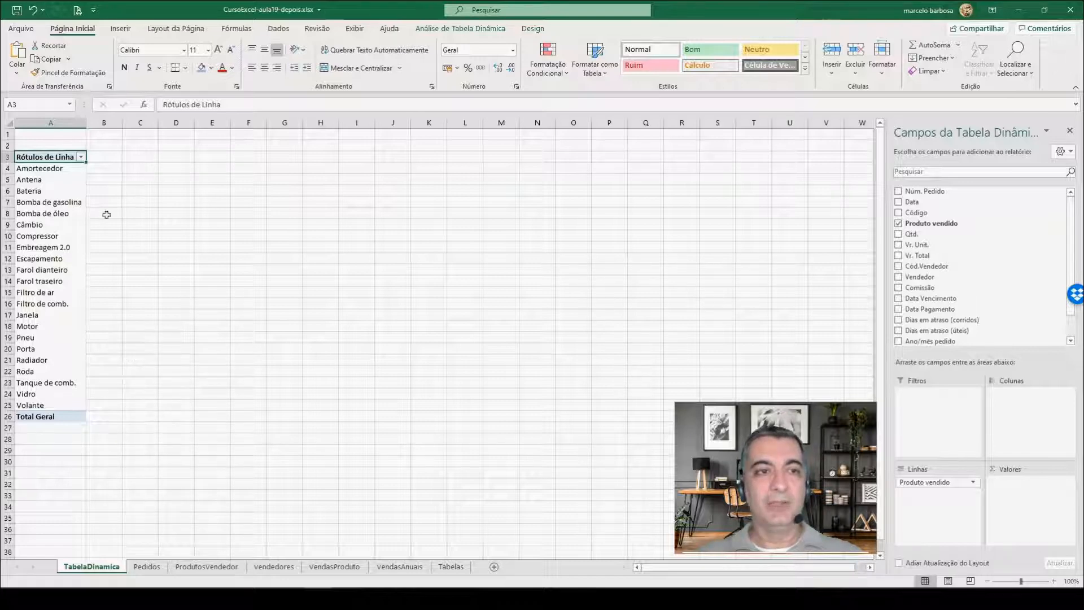
left_click(81, 158)
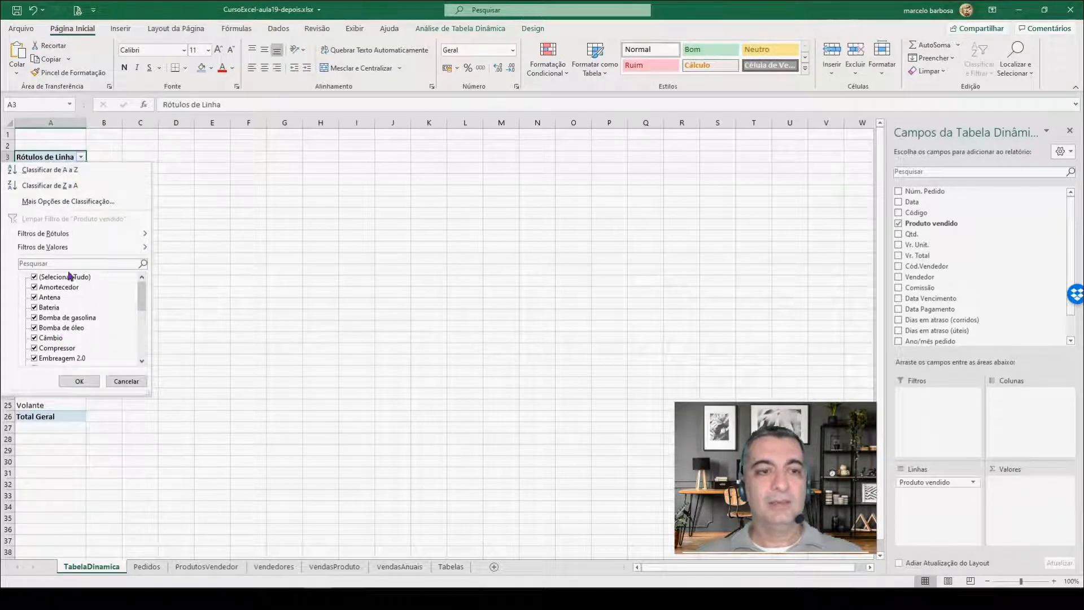
left_click(126, 383)
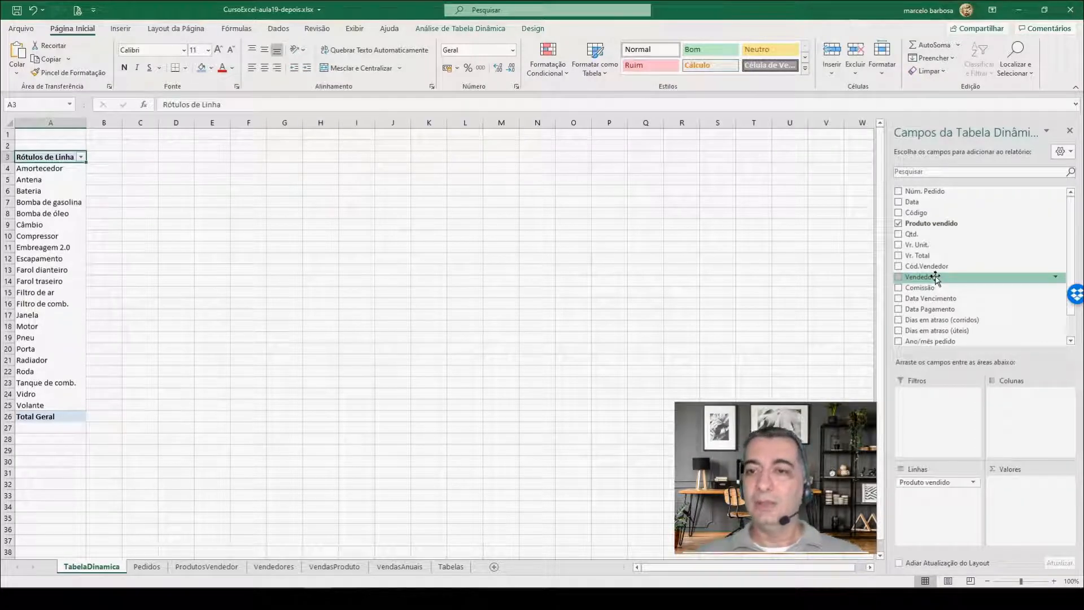
Add Vendedor as the pivot table's column field, check the seller headers, and sum Vr. Total as its values
left_click_drag(926, 278, 1006, 399)
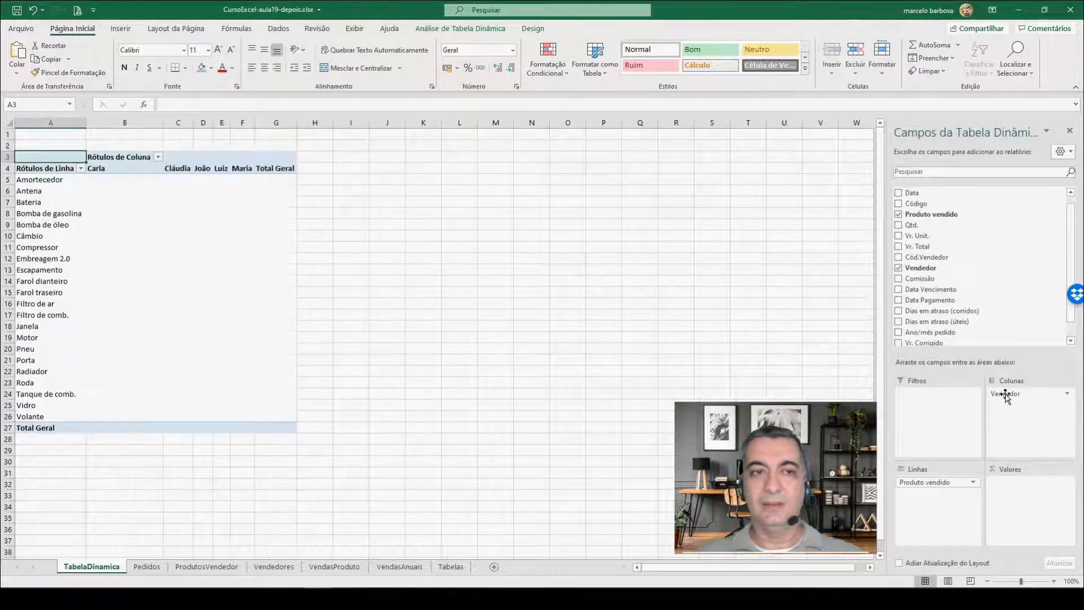
left_click(135, 169)
left_click(172, 169)
left_click(206, 168)
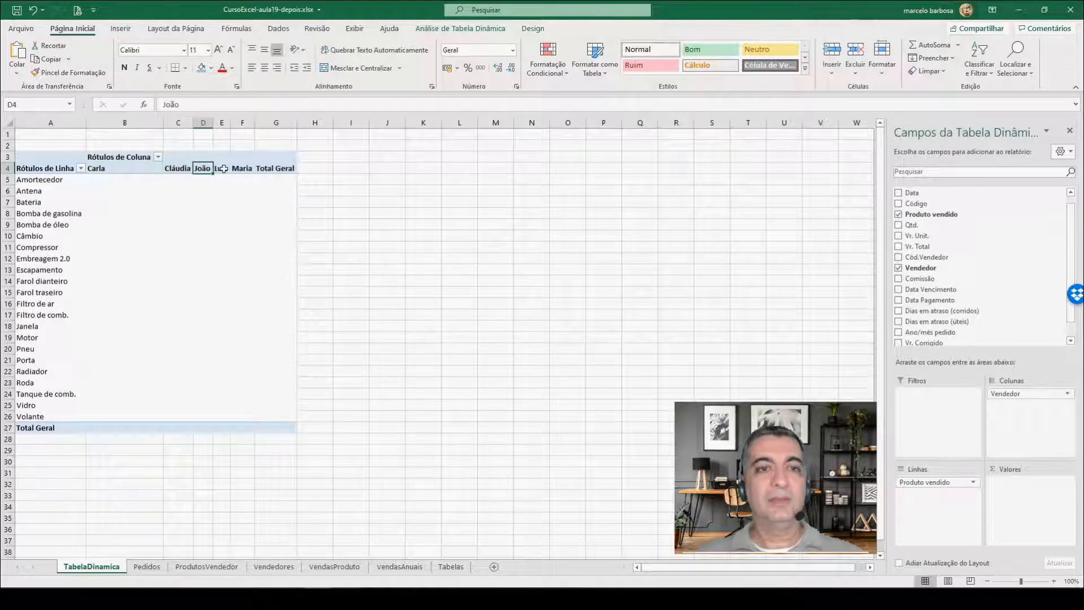
left_click(222, 168)
left_click(242, 169)
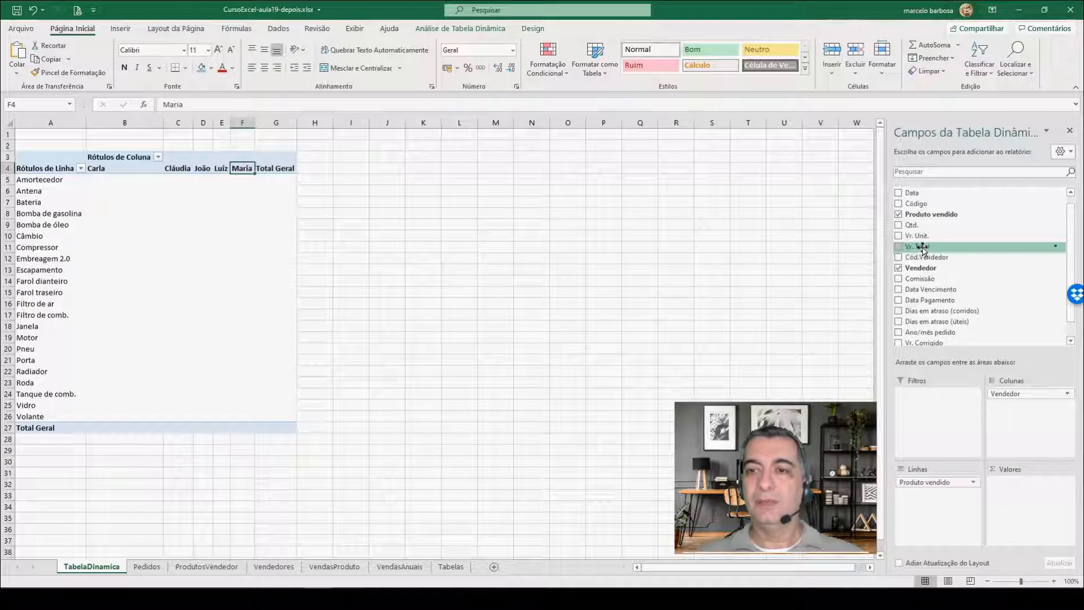
left_click_drag(923, 250, 1006, 487)
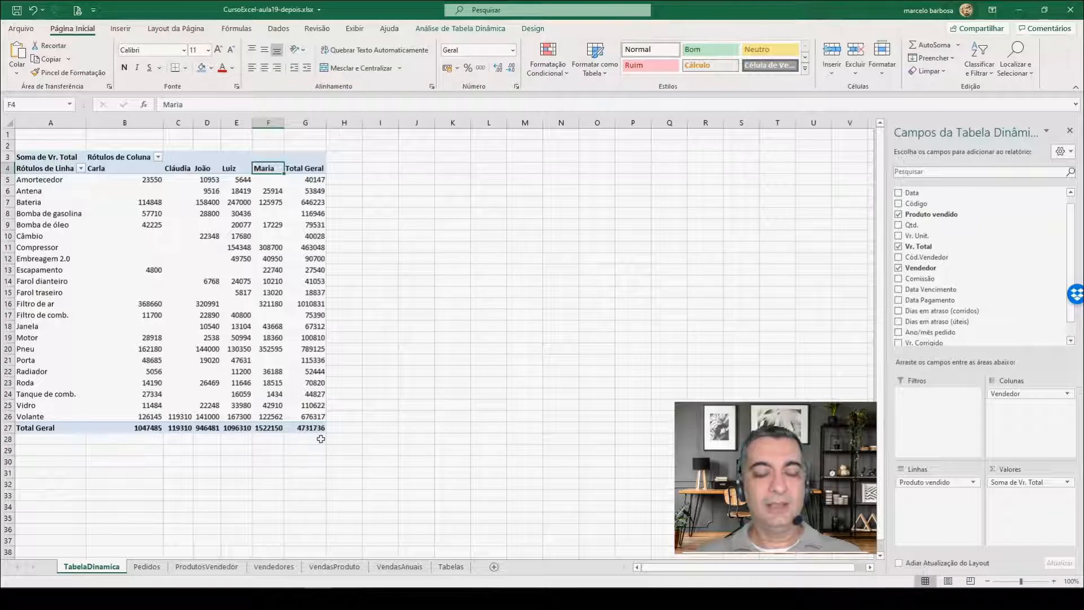
Look up the Vr. Total sum below the Pedidos table and the totals and formulas on ProdutosVendedor to compare with the pivot table
left_click(147, 566)
scroll(547, 379, "down", 5)
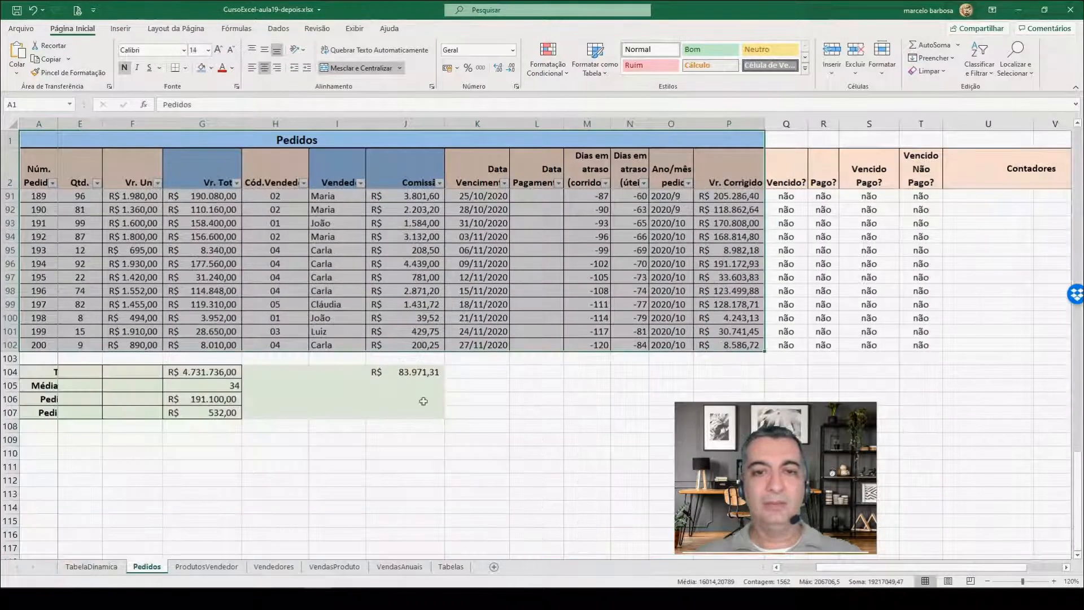
left_click(213, 373)
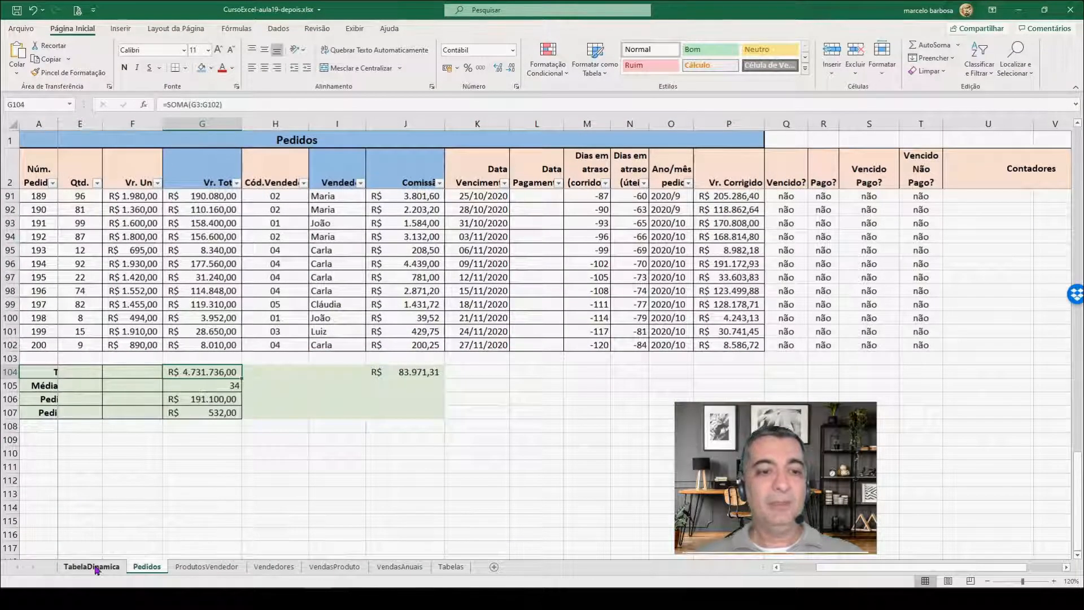
left_click(220, 571)
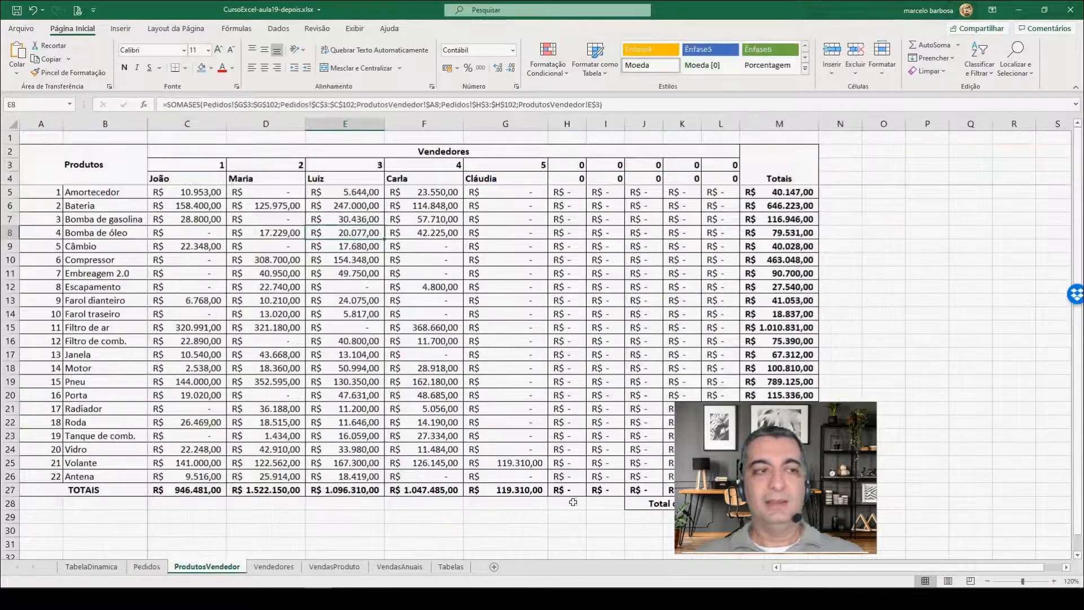
scroll(574, 502, "down", 5)
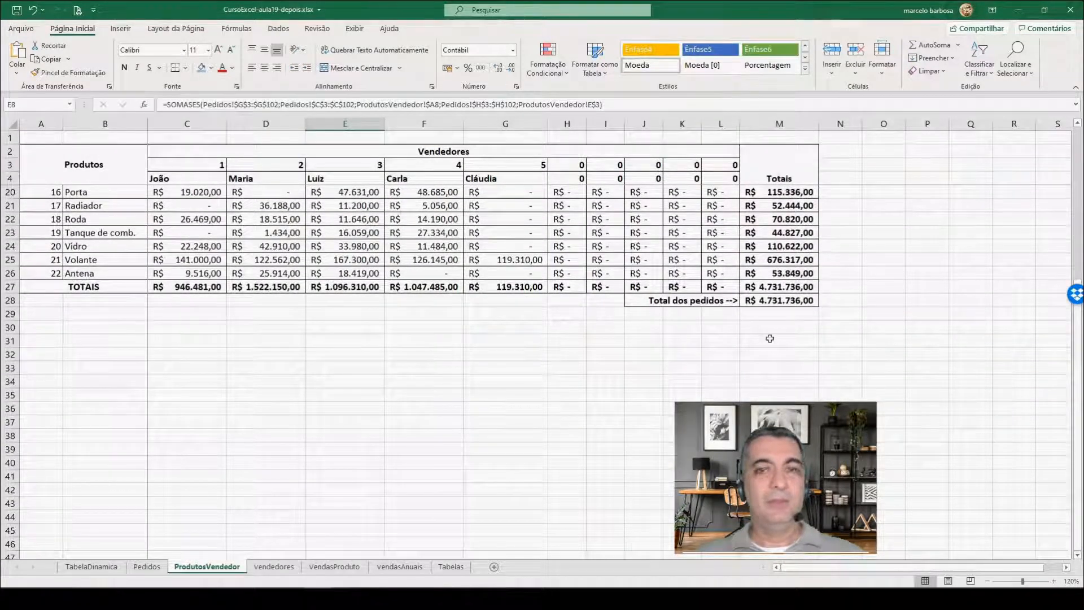
scroll(126, 308, "up", 5)
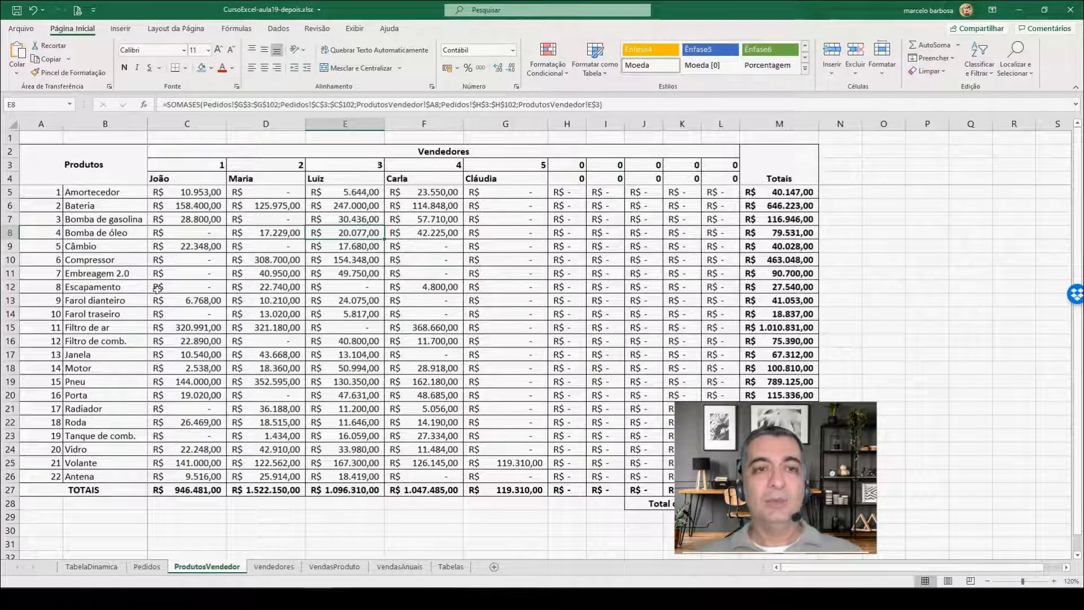
left_click(264, 207)
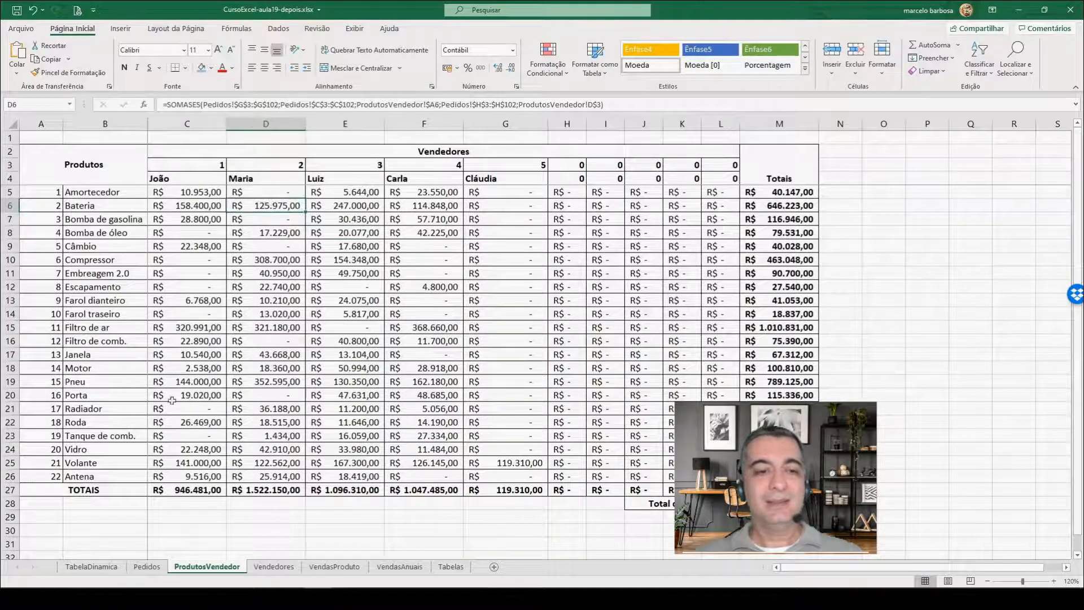
Format all the pivot table's values and totals on the TabelaDinamica sheet, B5 to G27, in R$ accounting format
left_click(89, 569)
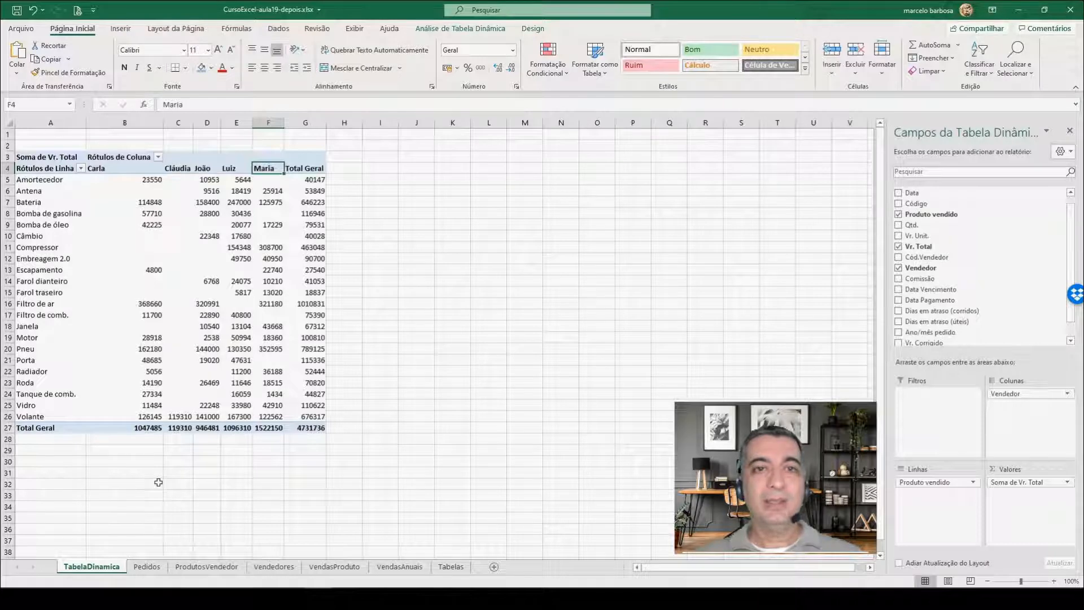
left_click_drag(116, 184, 315, 423)
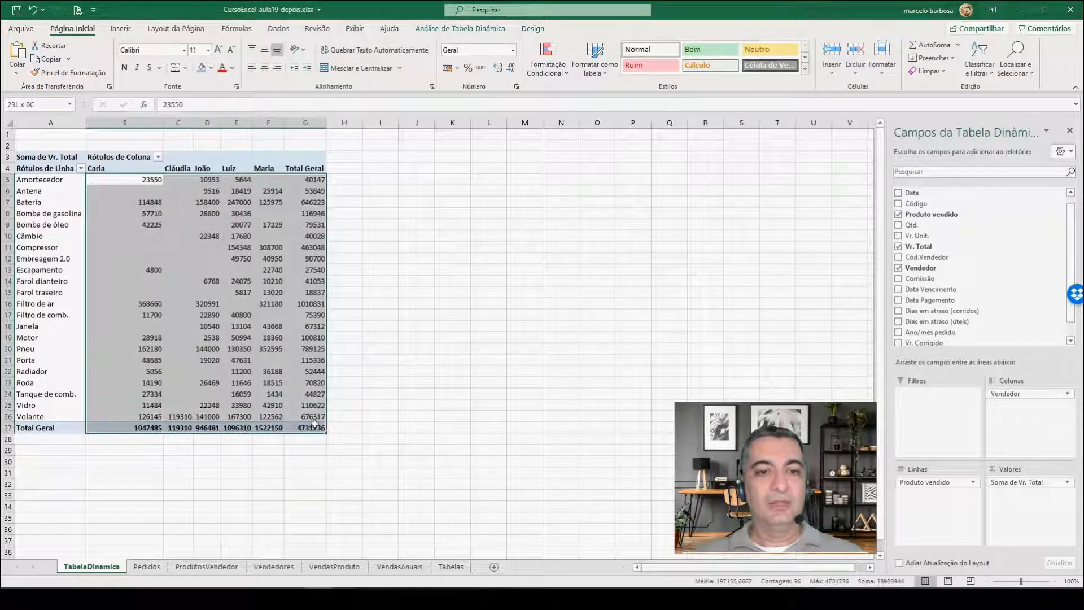
left_click(447, 68)
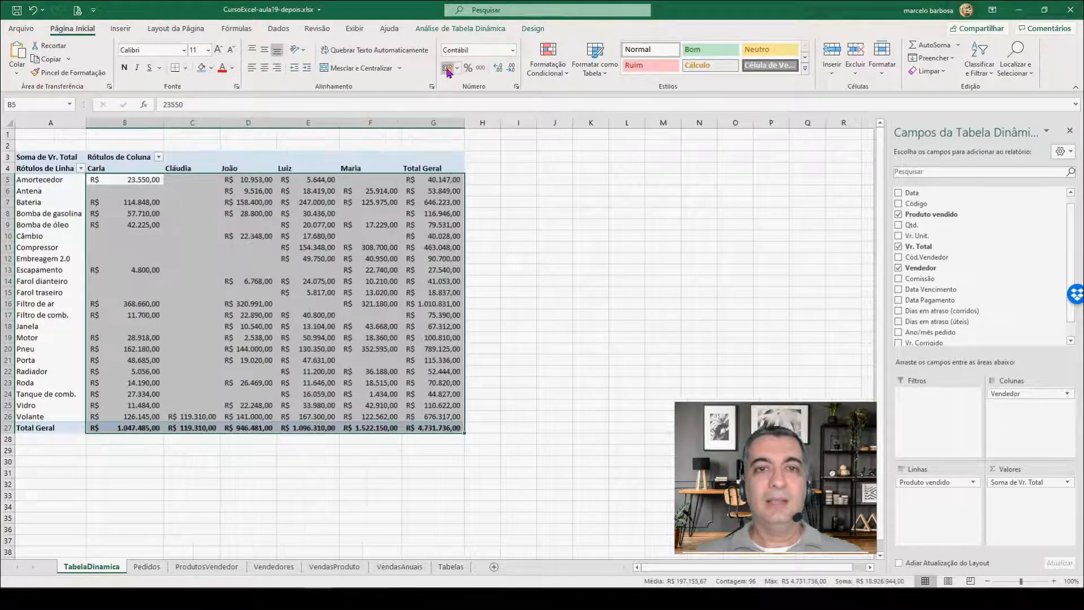
left_click(170, 250)
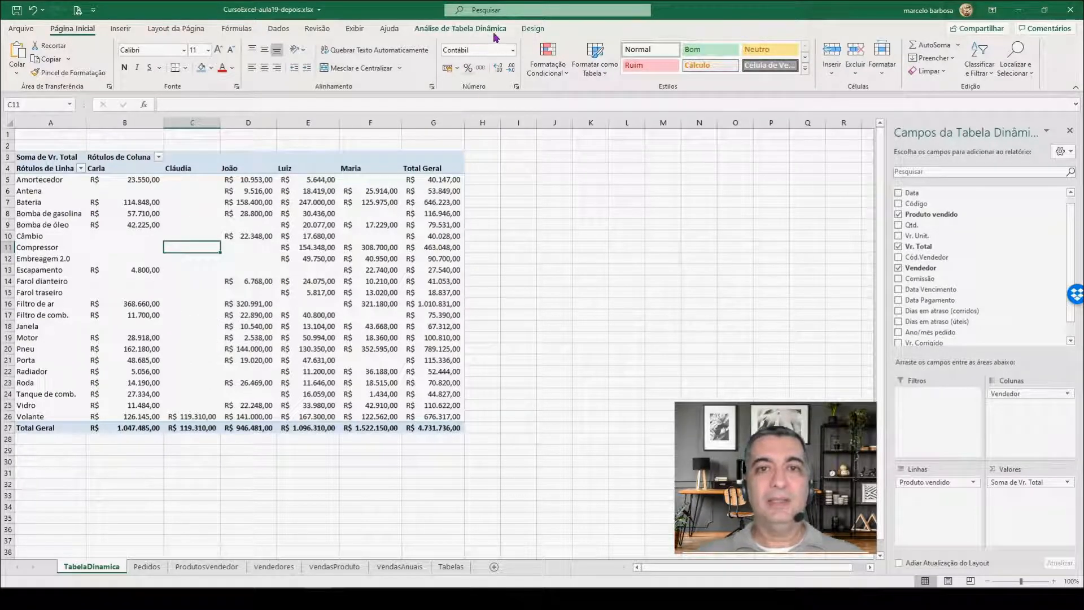
Apply the blue style from the first row of the Média group to the pivot table
left_click(534, 31)
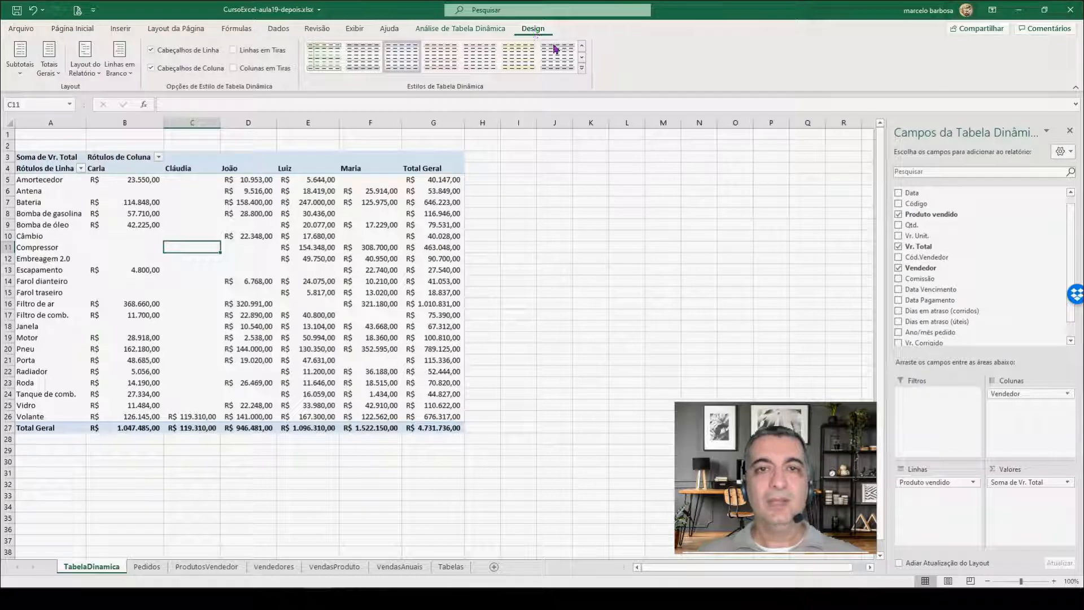
left_click(581, 68)
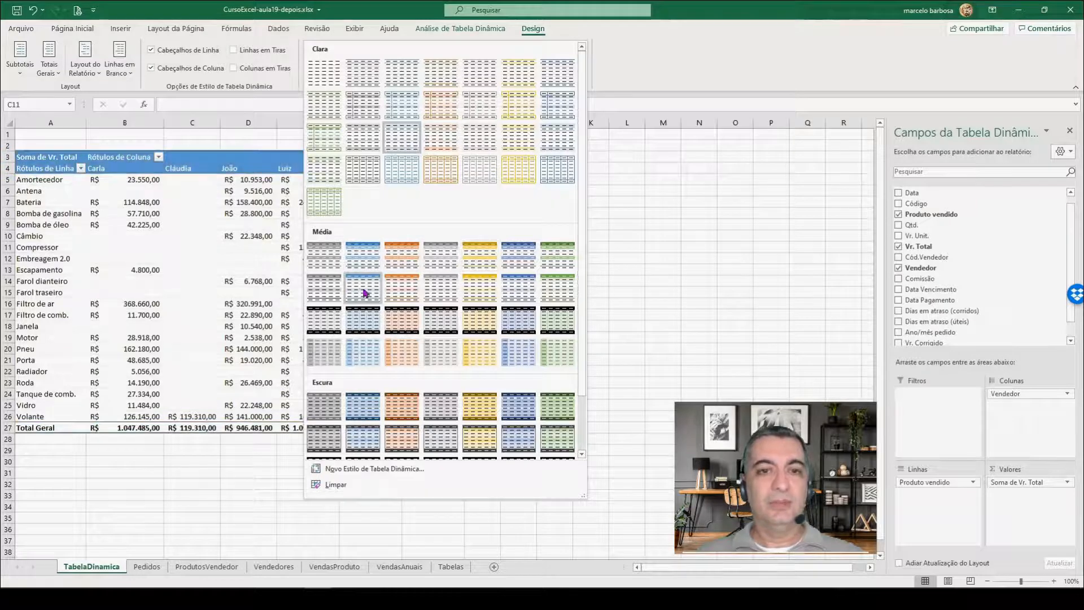
left_click(364, 256)
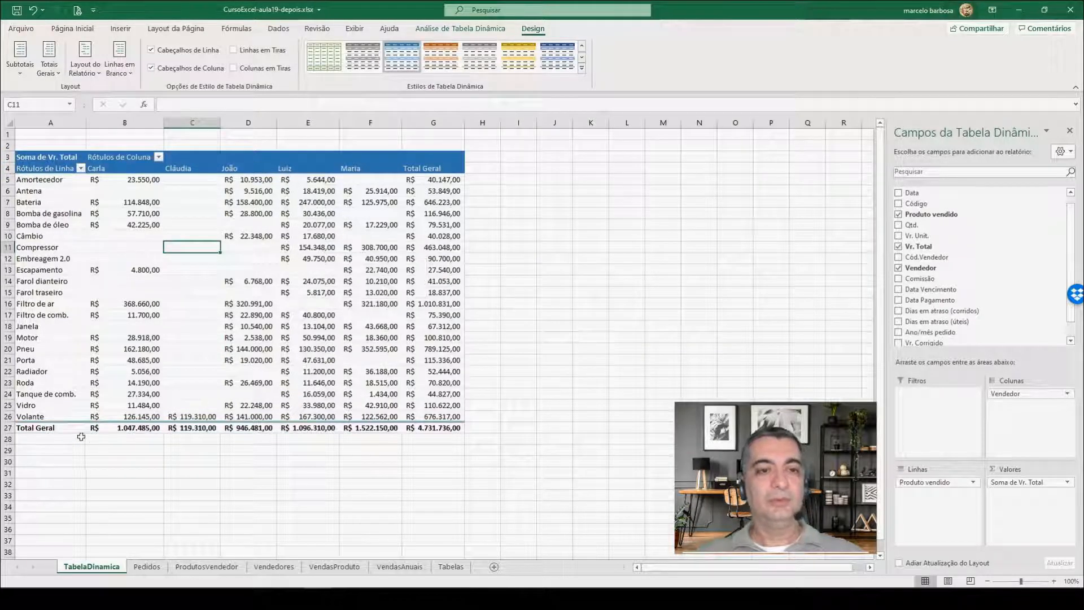
left_click(58, 442)
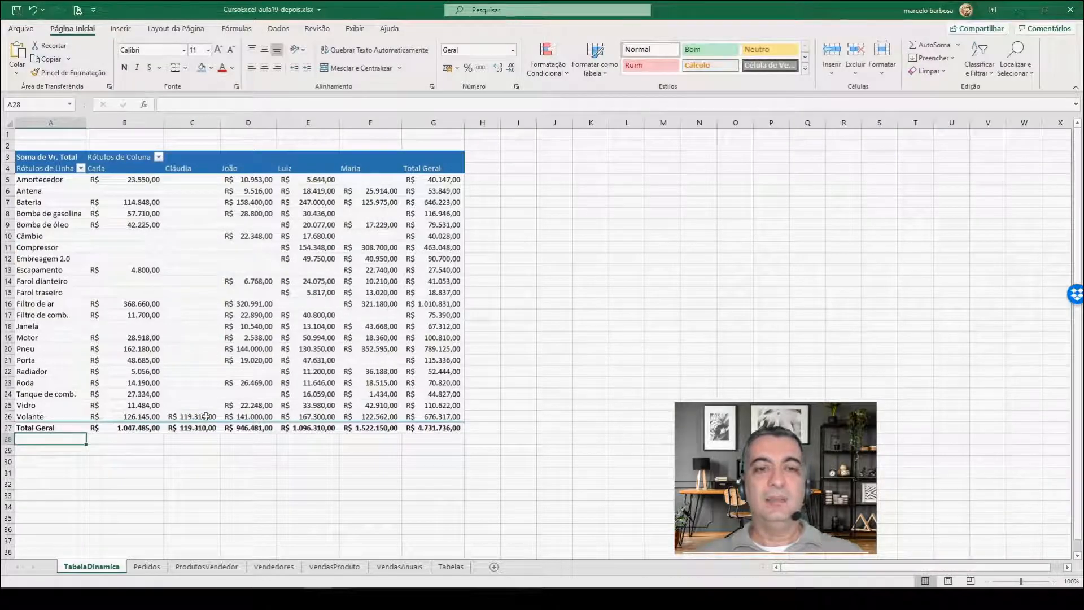
left_click(532, 213)
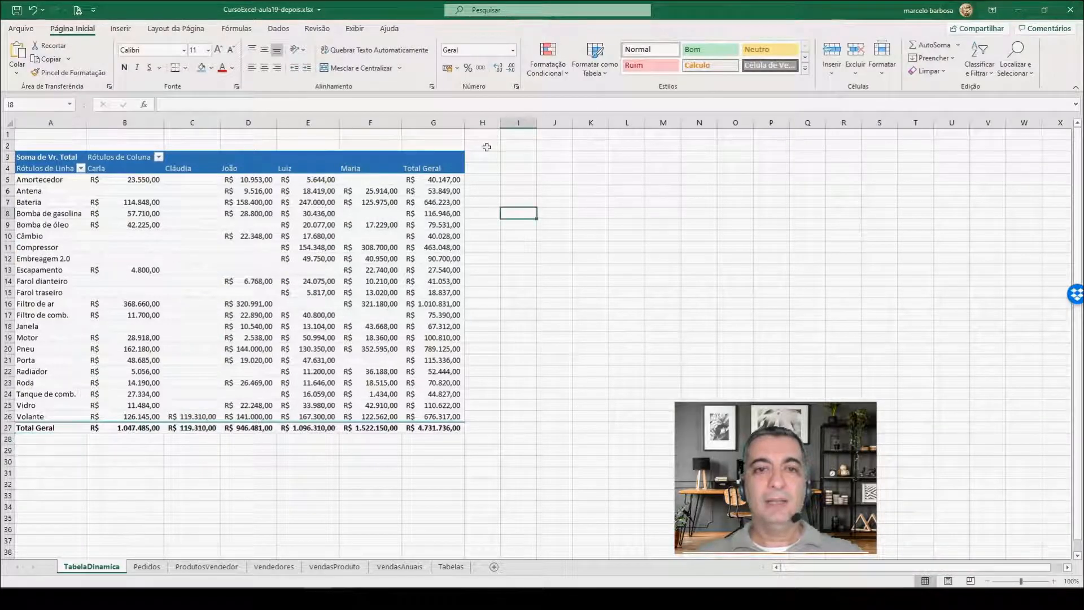
left_click(487, 147)
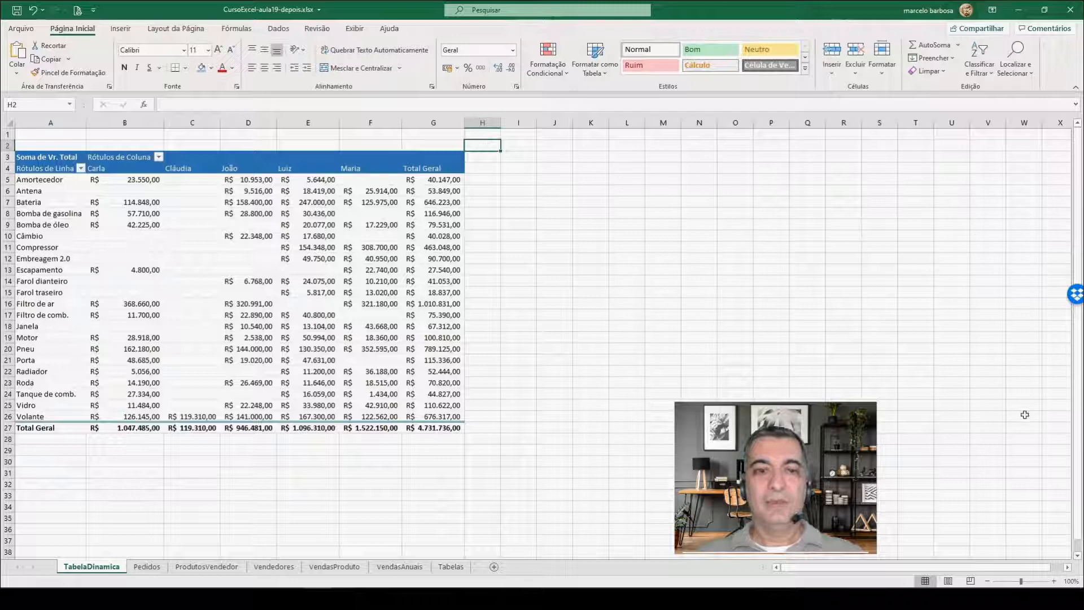
Replace Vr. Total with the sum of Comissão in the pivot table's values
left_click(202, 244)
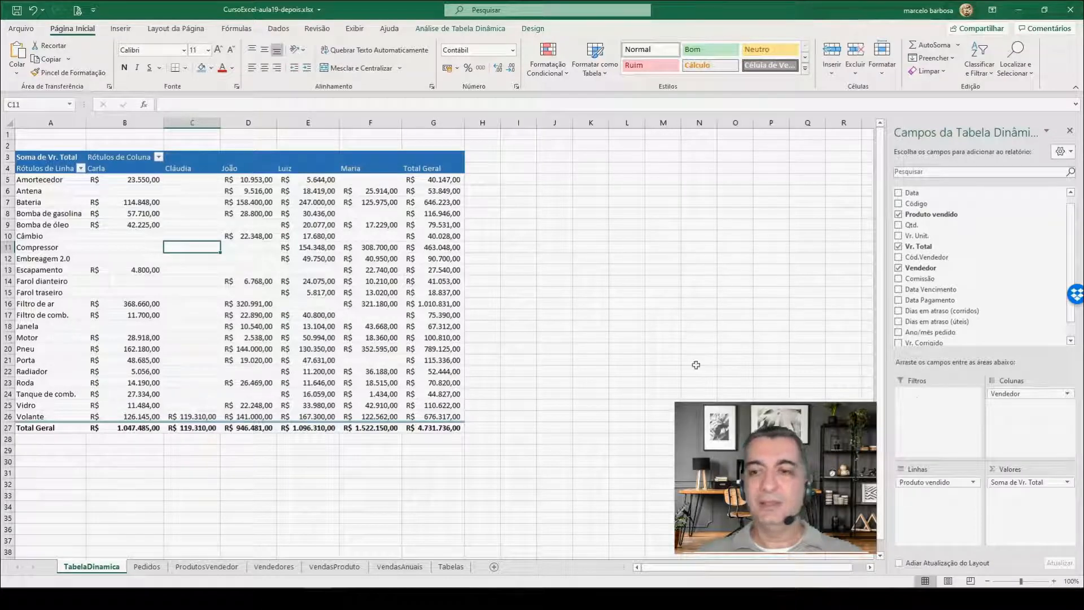
left_click_drag(1008, 482, 996, 272)
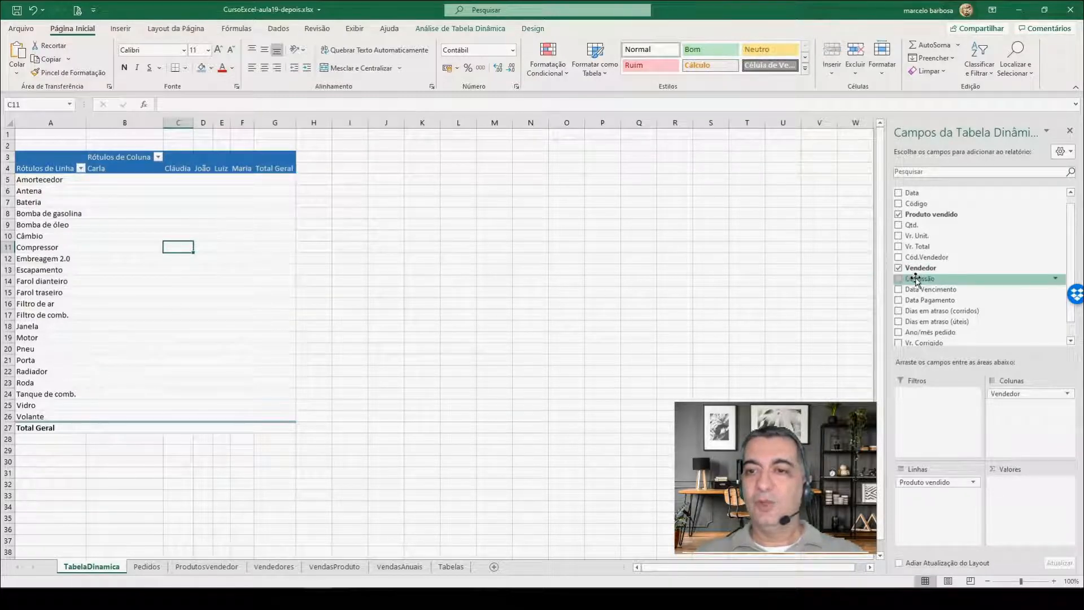
left_click_drag(920, 280, 1003, 487)
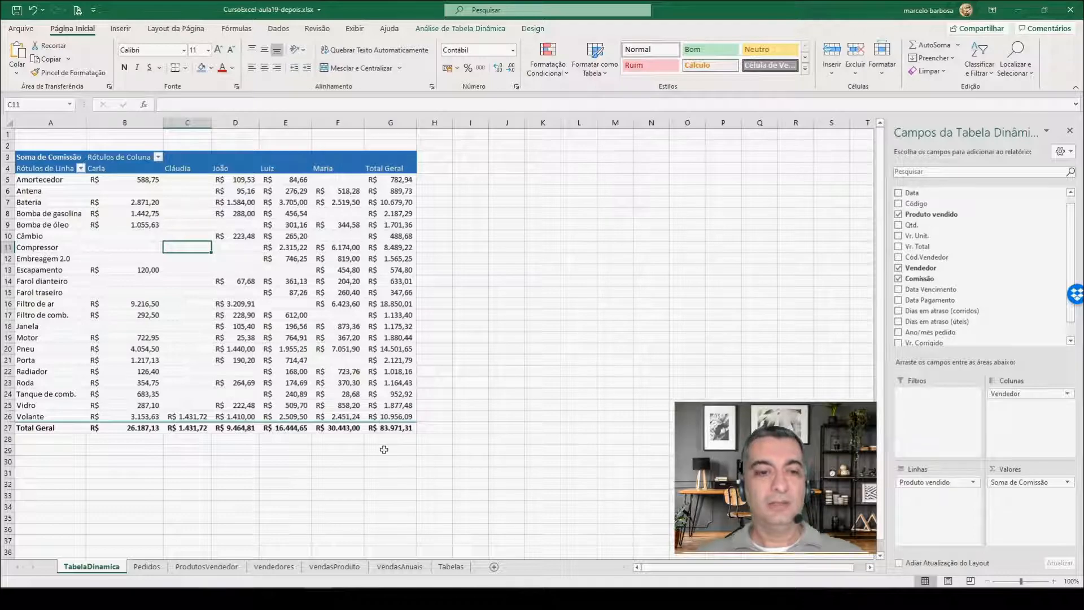
Compare the pivot table's commission totals per seller with the Comissão column and total on the Vendedores sheet
left_click(232, 567)
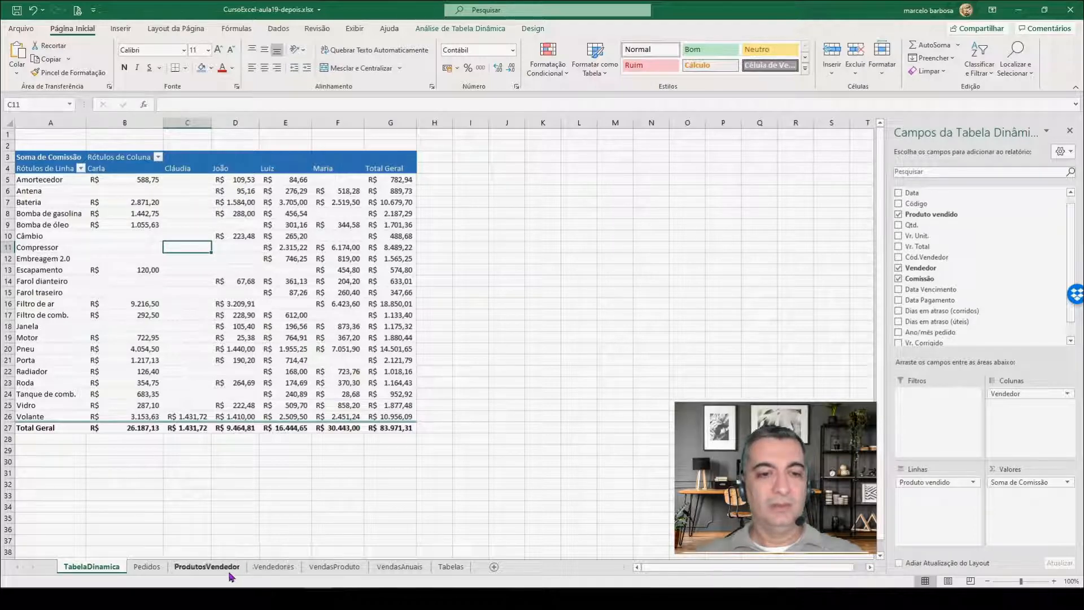
left_click(272, 568)
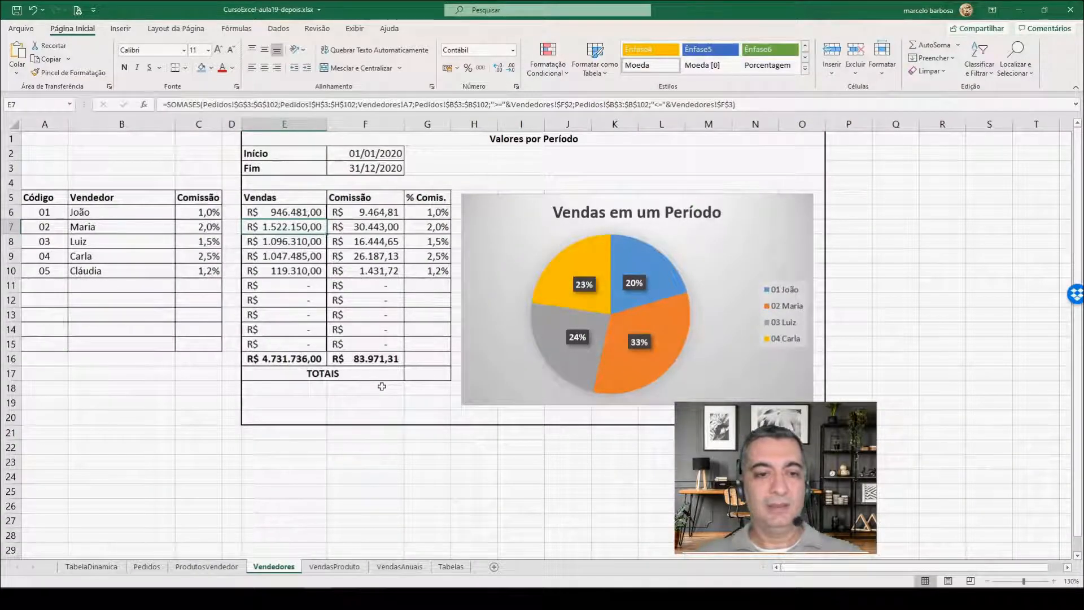
left_click(105, 567)
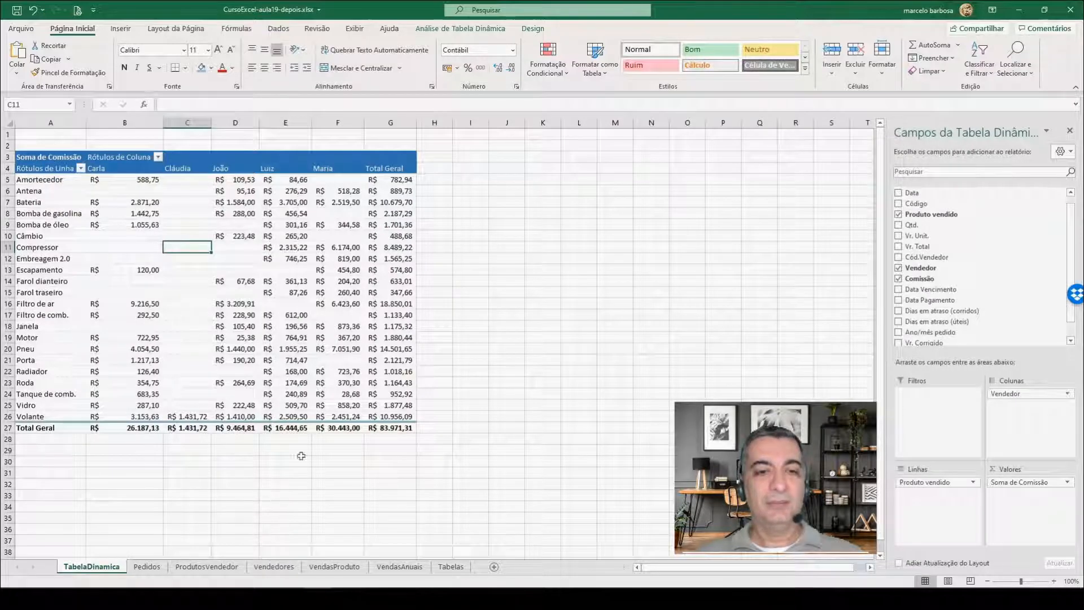
left_click(270, 567)
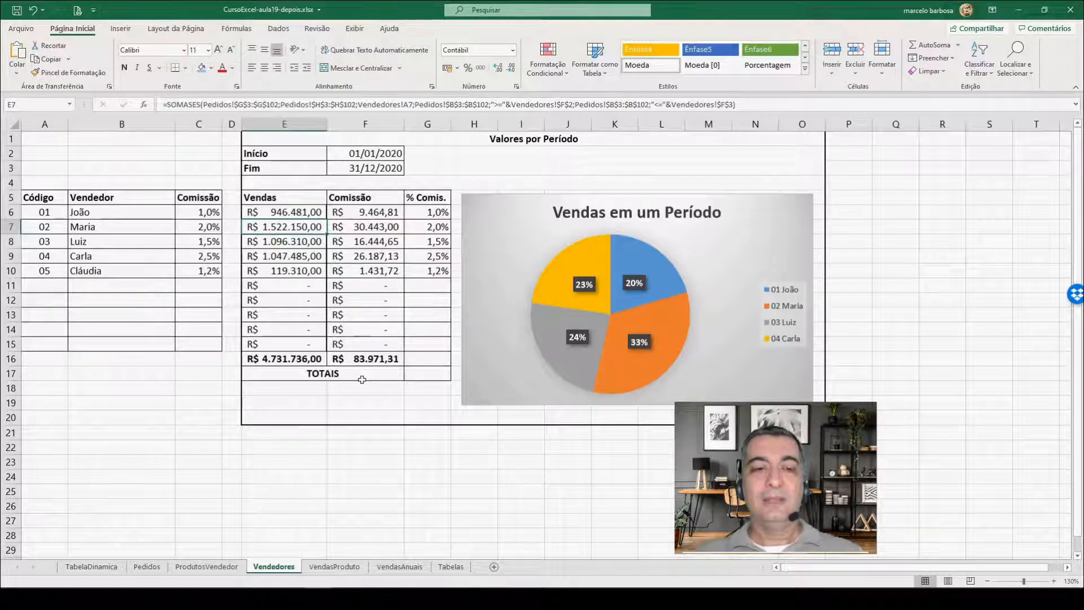
left_click(86, 567)
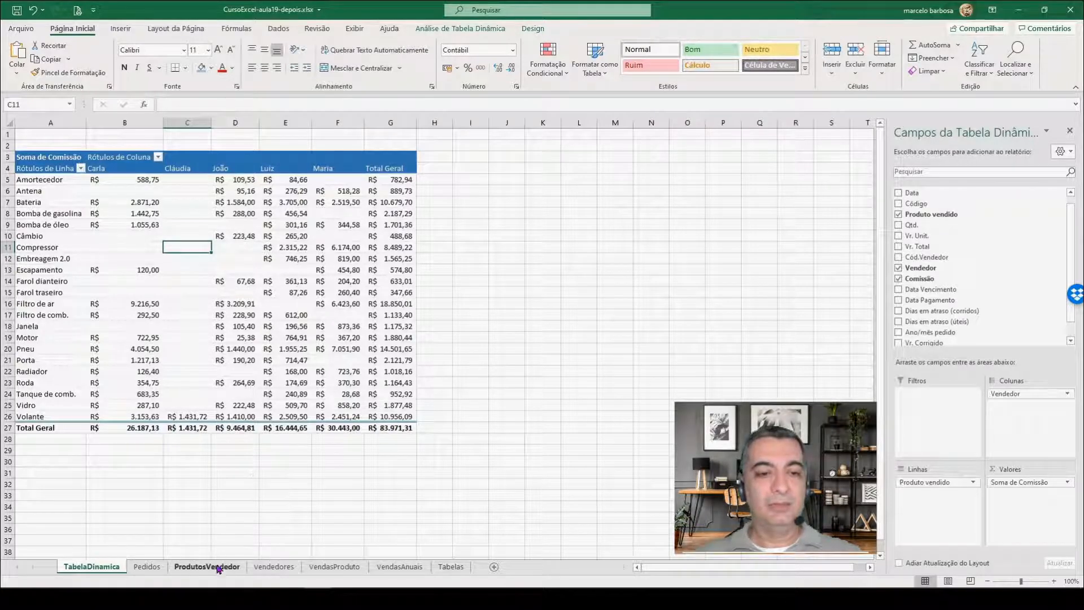
left_click(274, 567)
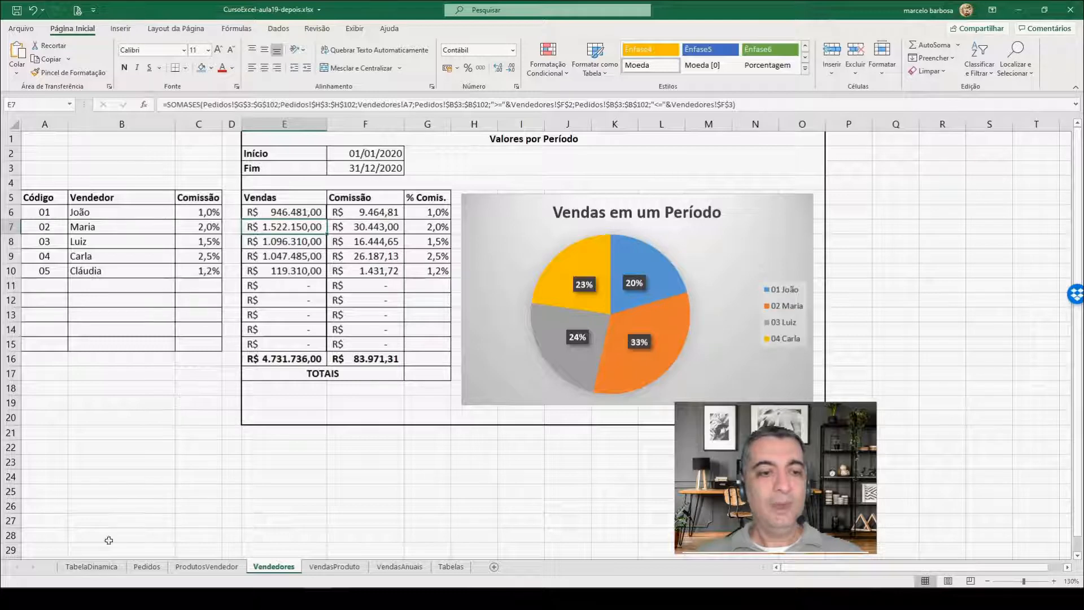
left_click(112, 567)
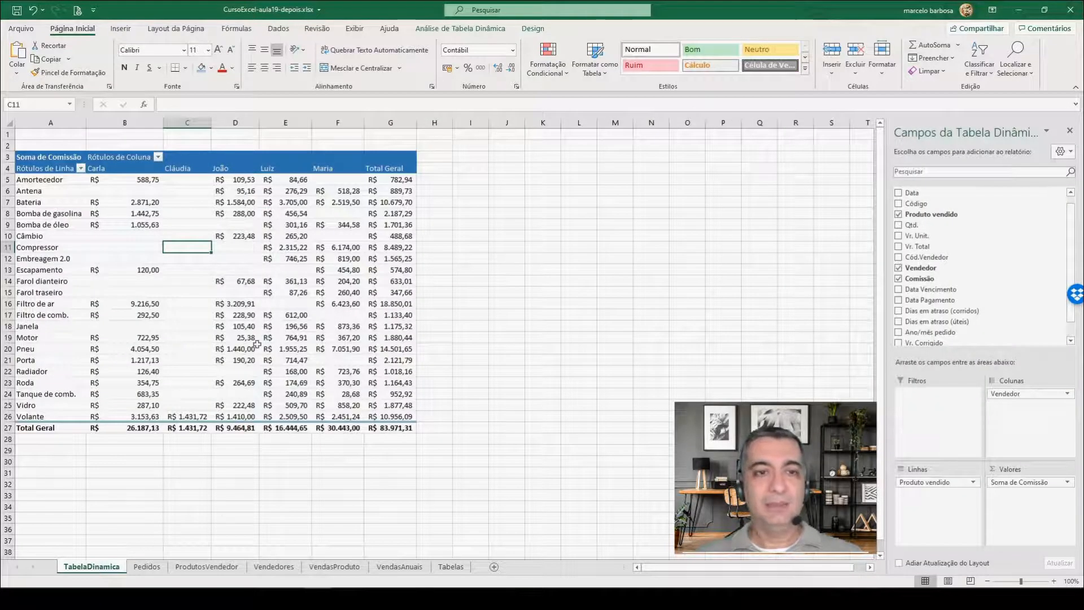
Insert a timeline based on the Data field for the pivot table
left_click(488, 30)
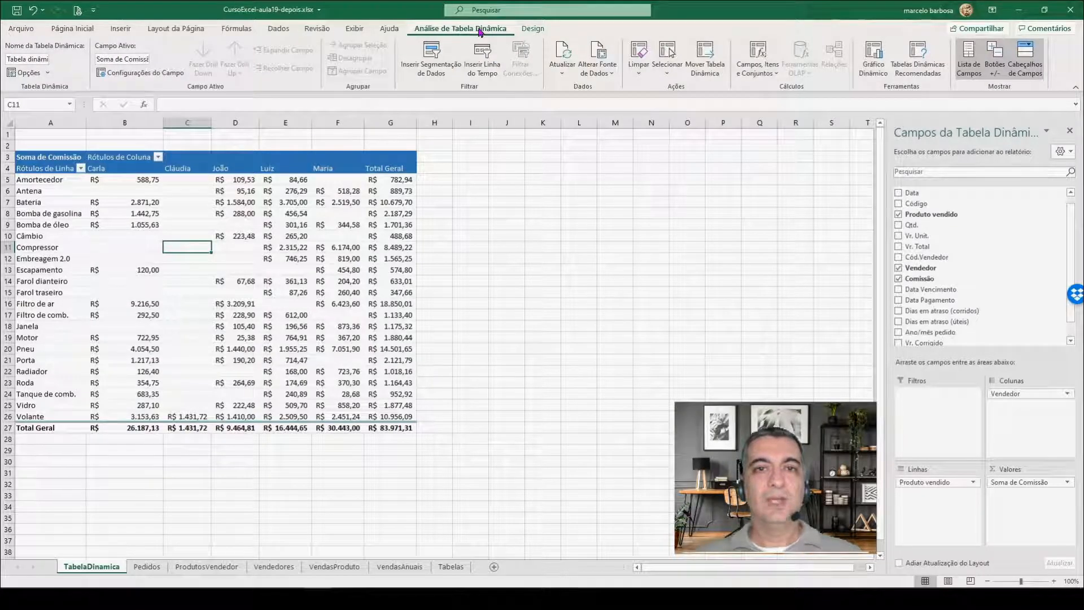
left_click(484, 63)
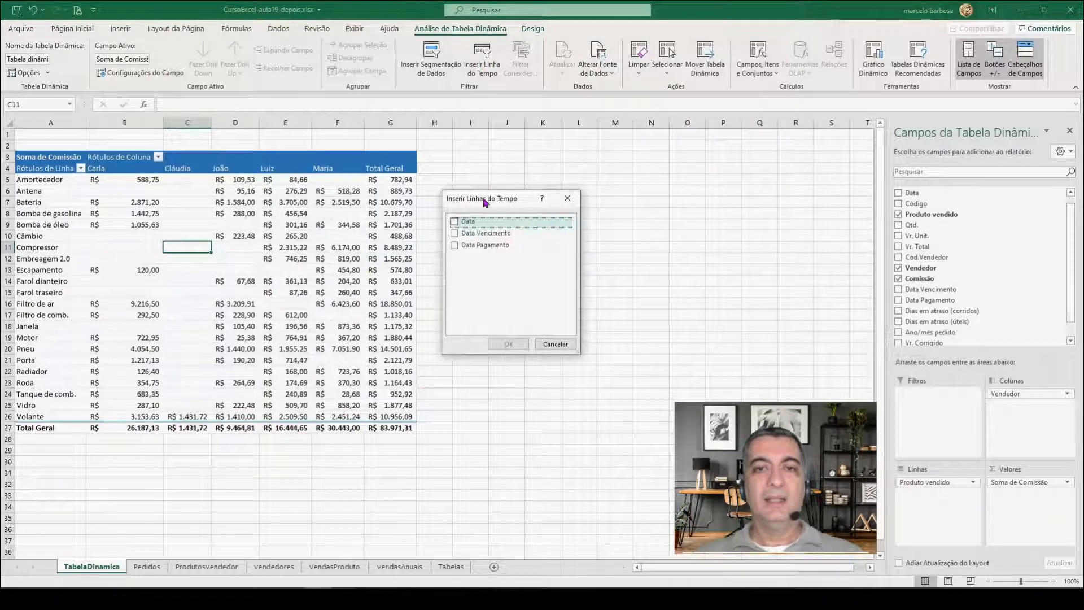
left_click_drag(484, 198, 472, 176)
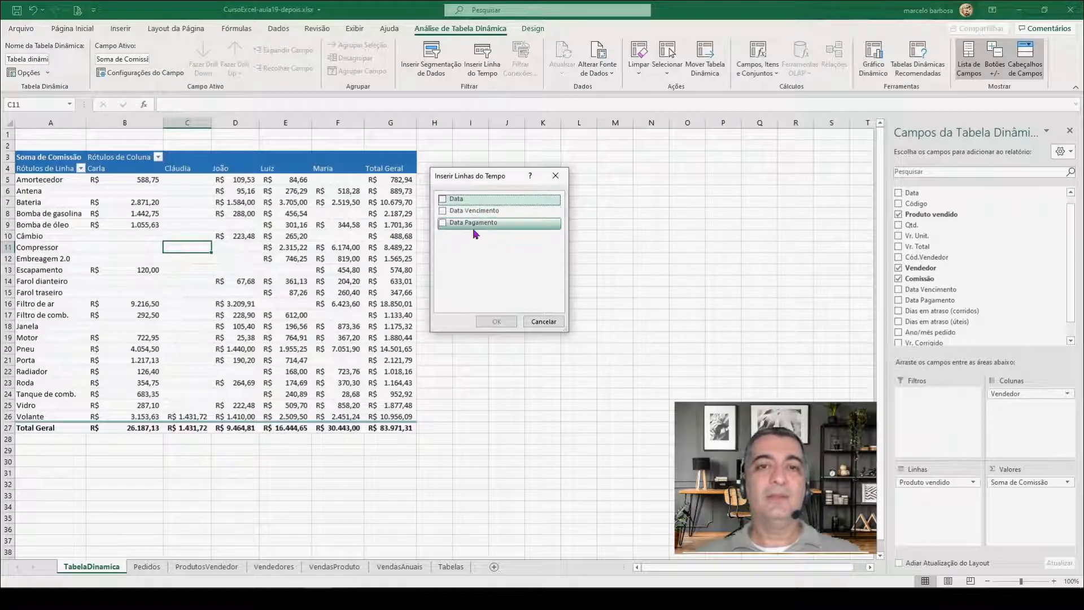
left_click(442, 201)
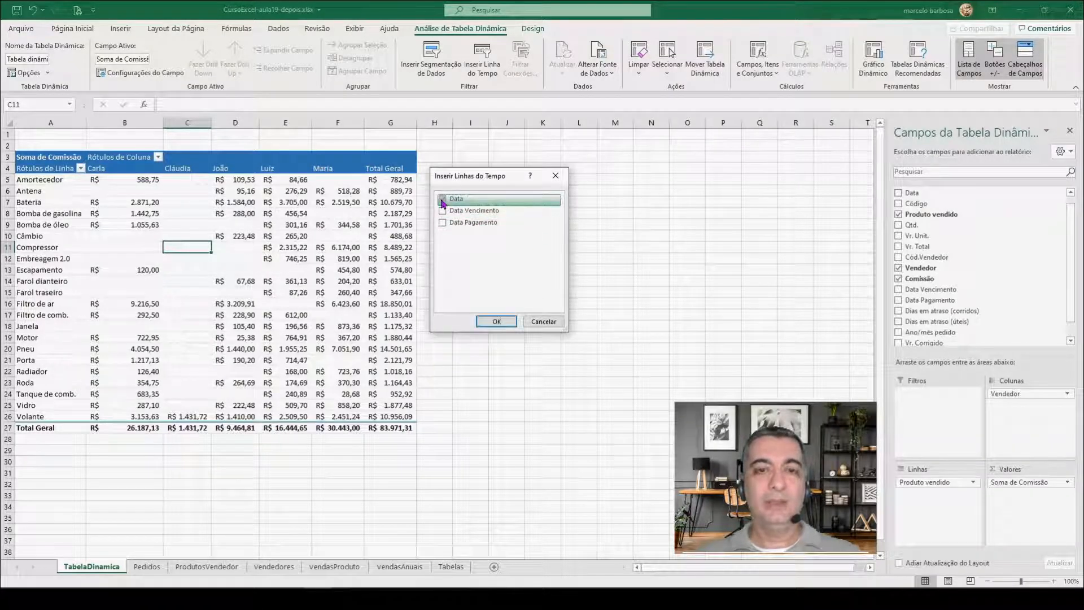
left_click(496, 322)
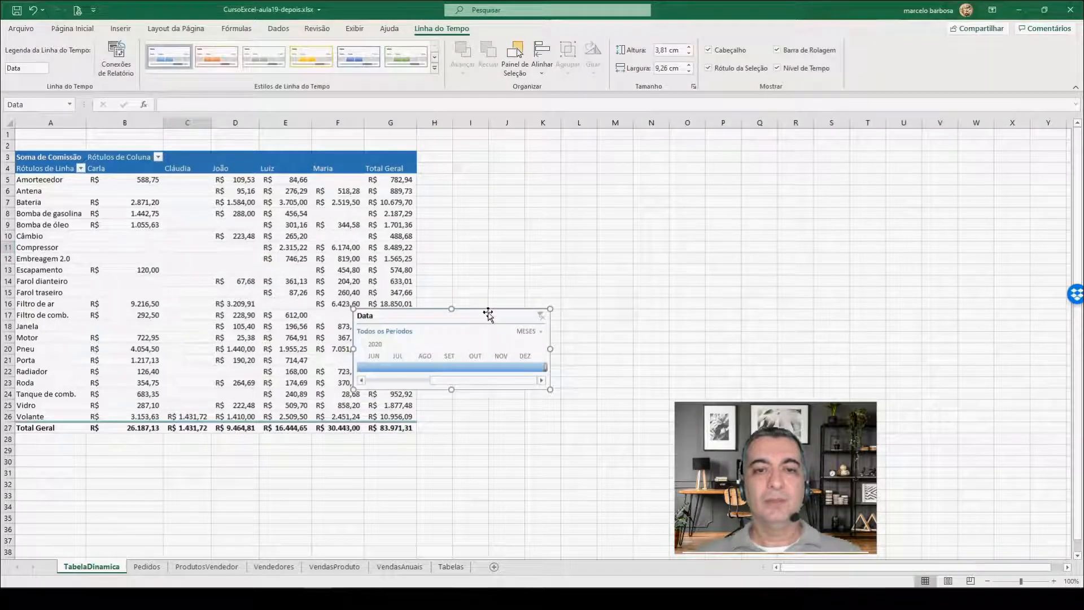
Move the Data timeline below the pivot table and widen it to about 17 cm
left_click_drag(489, 312, 283, 451)
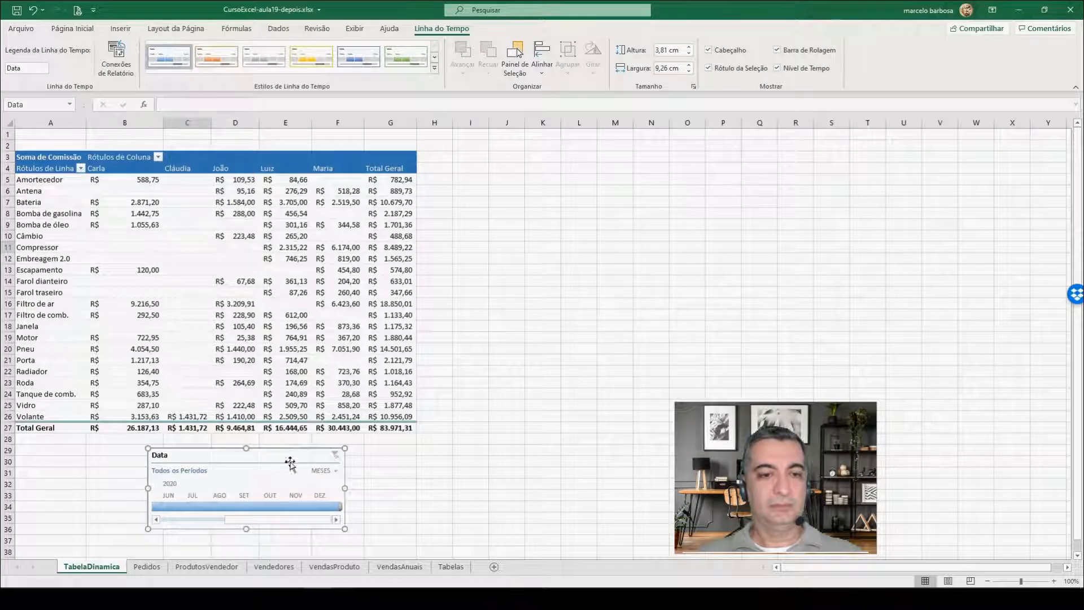
left_click_drag(147, 491, 29, 497)
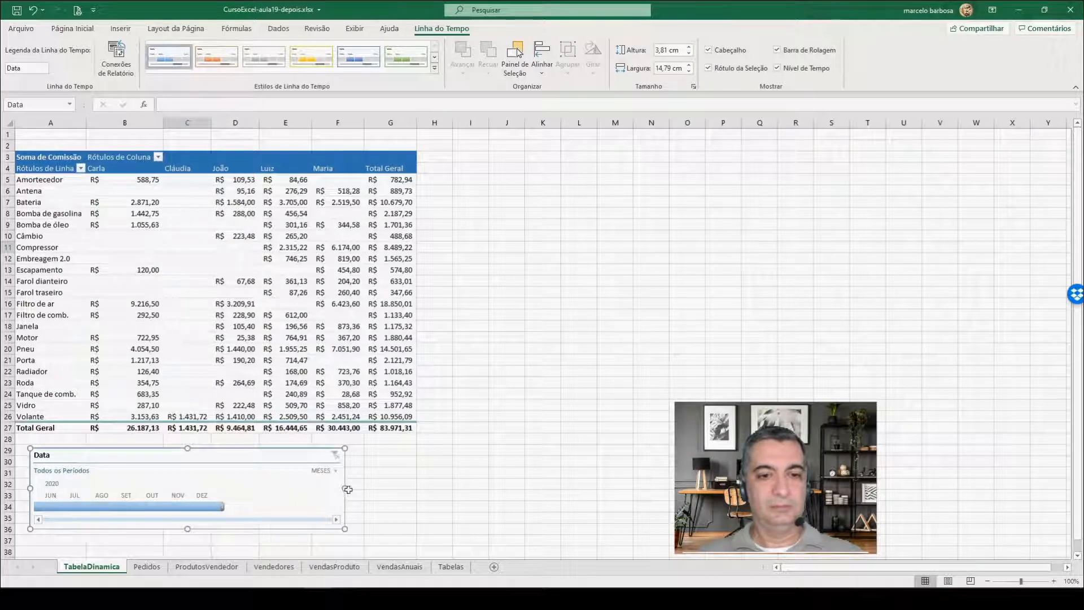
left_click_drag(347, 490, 394, 489)
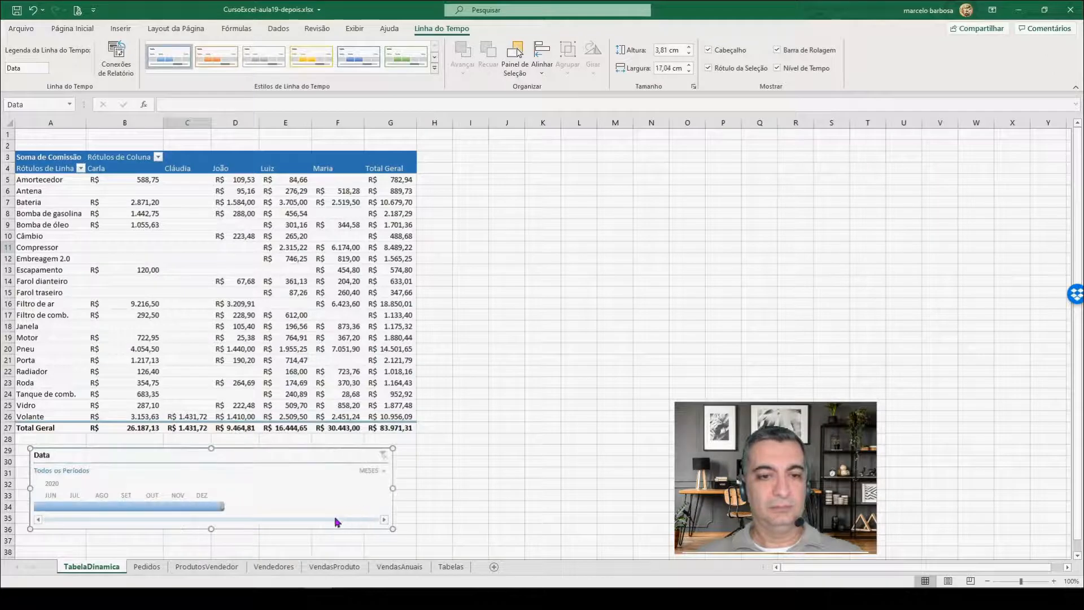
Filter the pivot table to February through May 2020 with the Data timeline
left_click(56, 511)
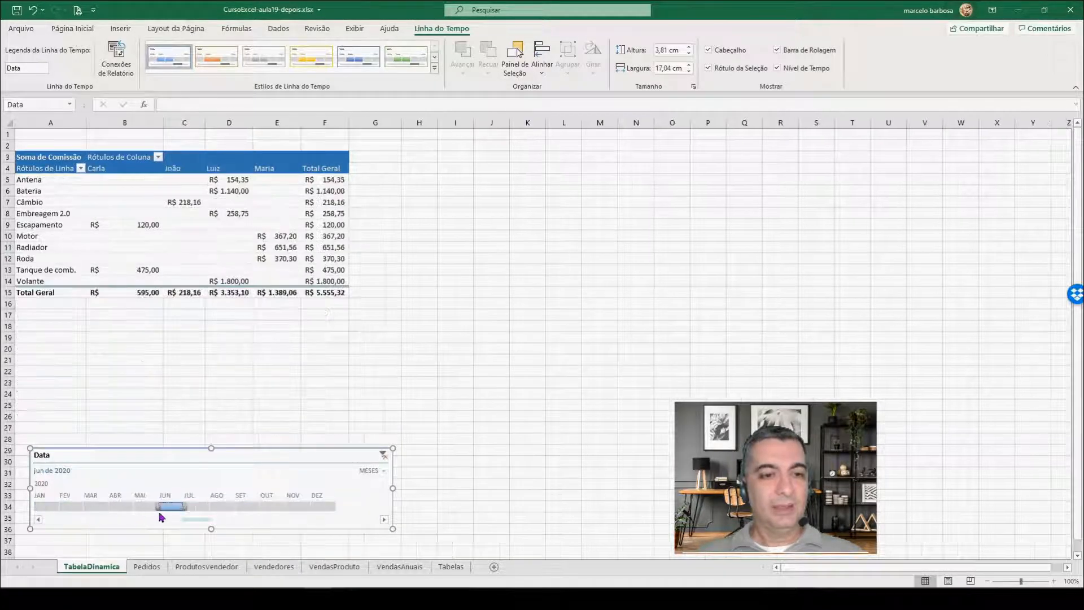
left_click_drag(160, 508, 59, 508)
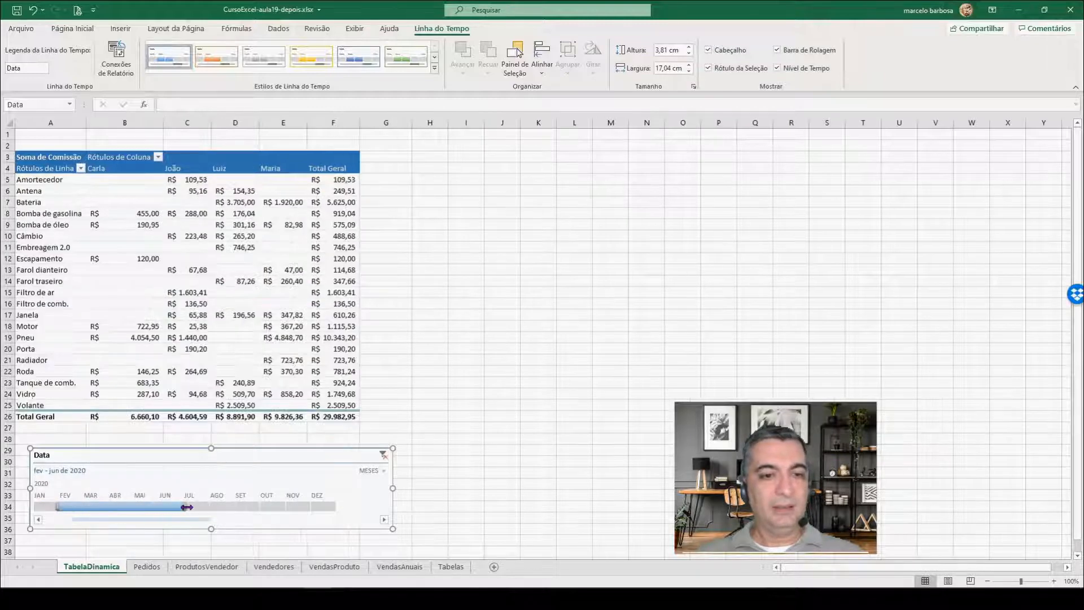
left_click_drag(186, 507, 161, 509)
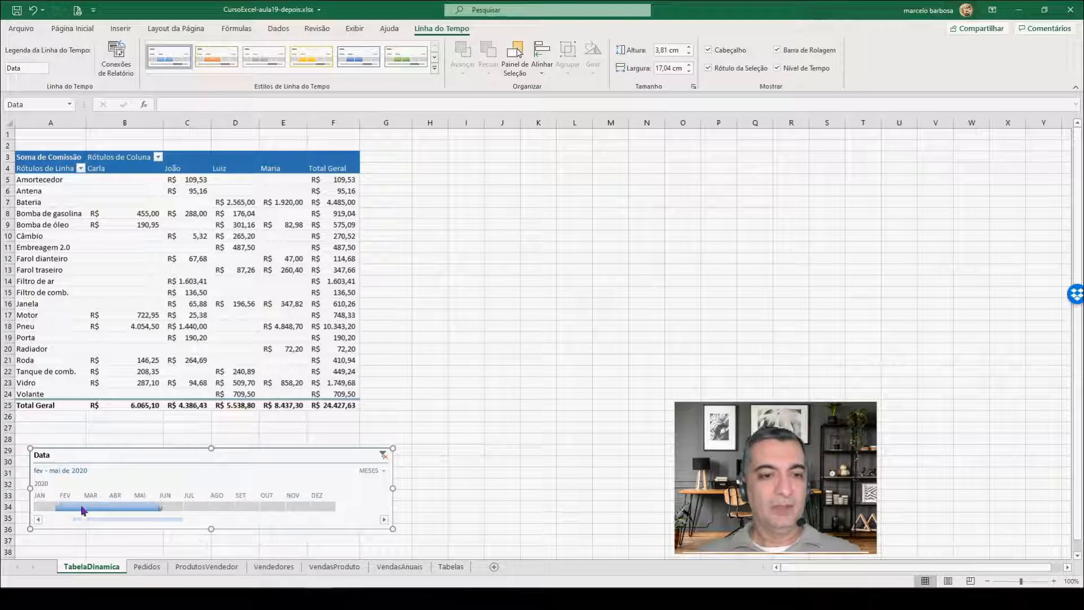
On the Vendedores sheet, set the Início date to 01/02/2020 and the Fim date to 31/05/2020
left_click(274, 567)
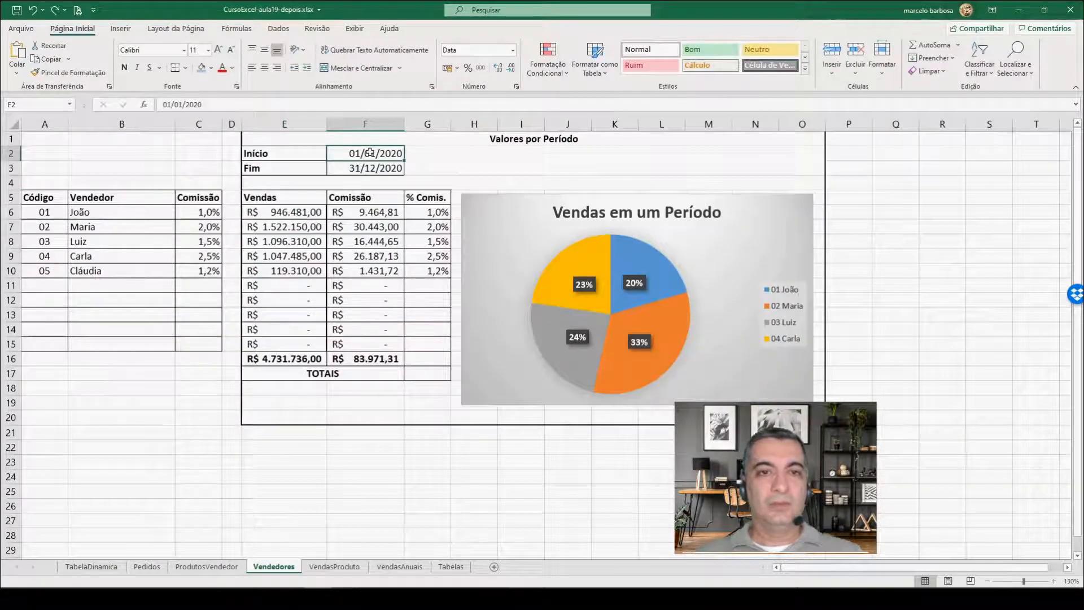
type("01")
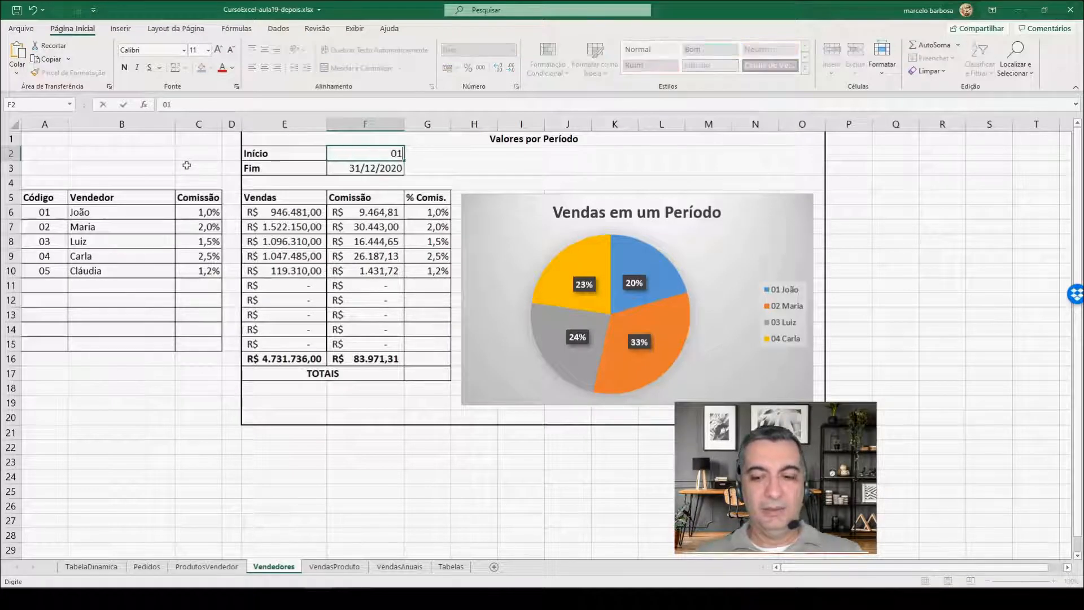
type("-02")
key("Return")
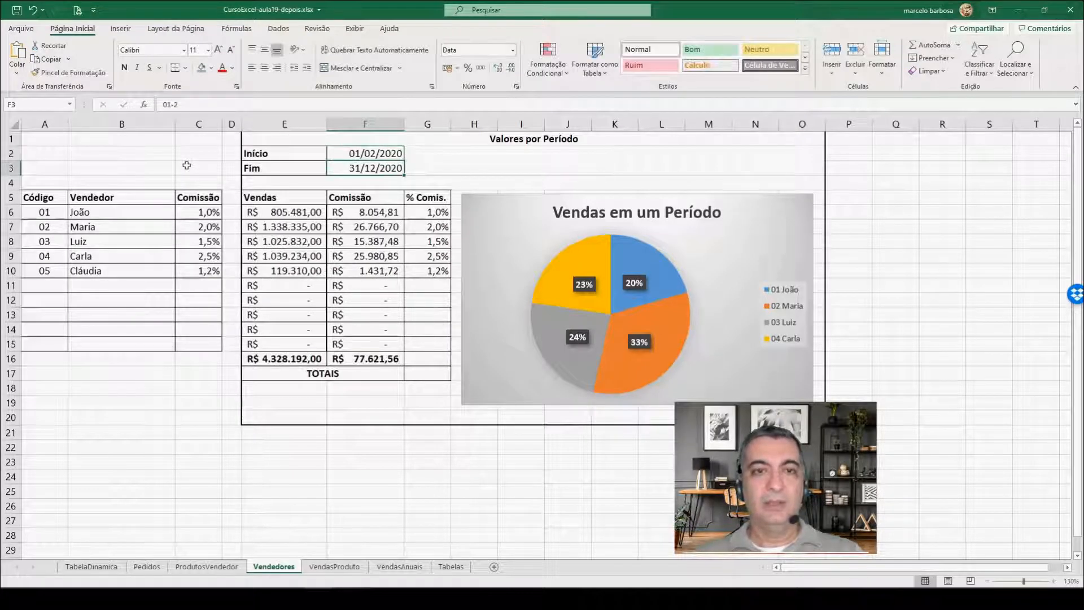
type("31-05/2020")
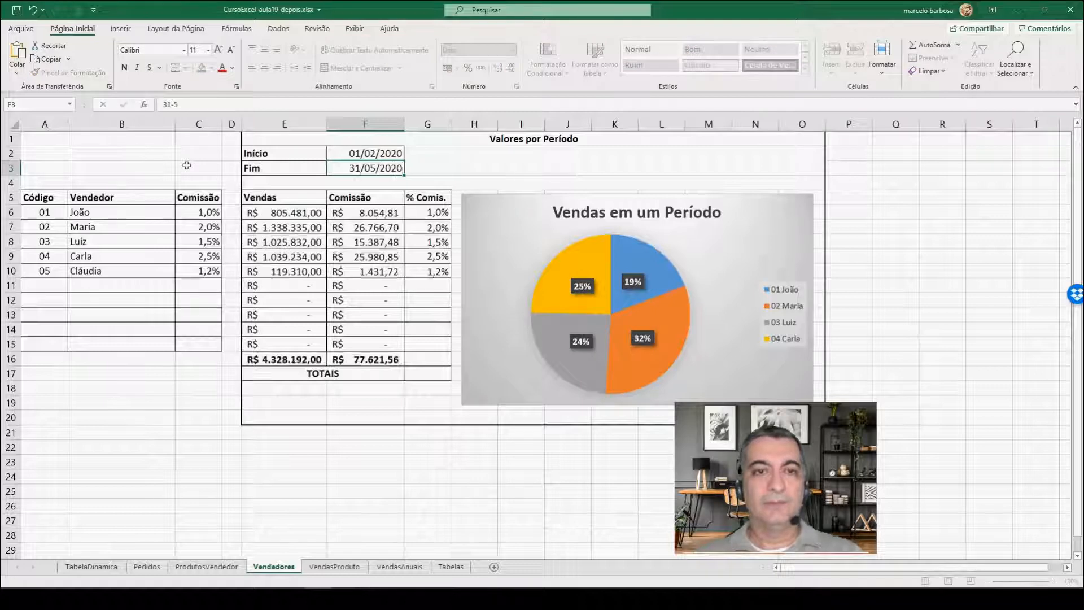
key("Return")
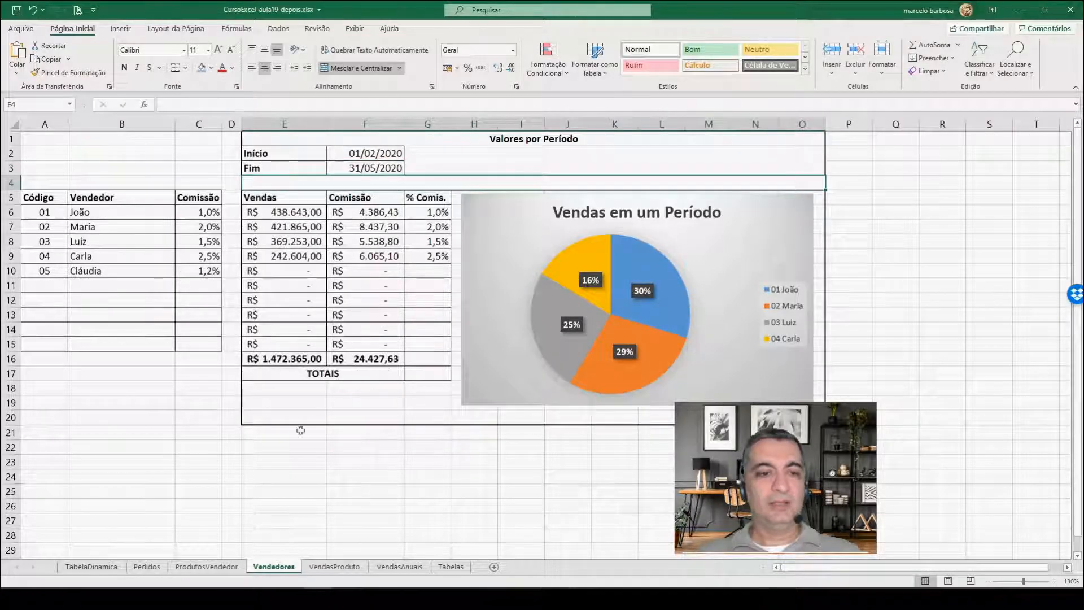
In the TabelaDinamica pivot table, replace the Comissão values with Vr. Total and compare the totals with the Vendedores sheet
left_click(91, 566)
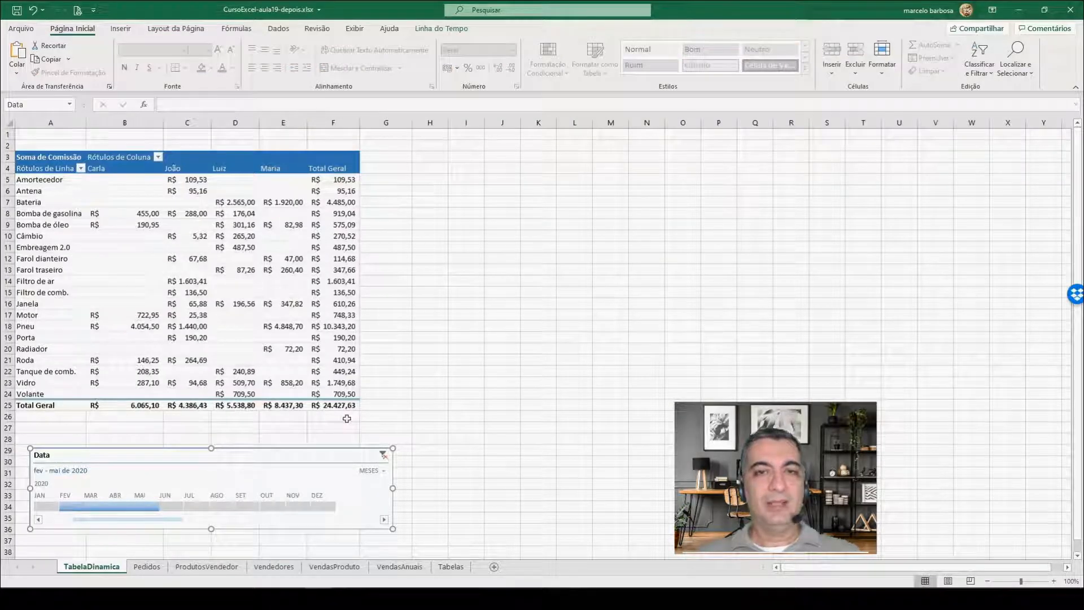
left_click(225, 239)
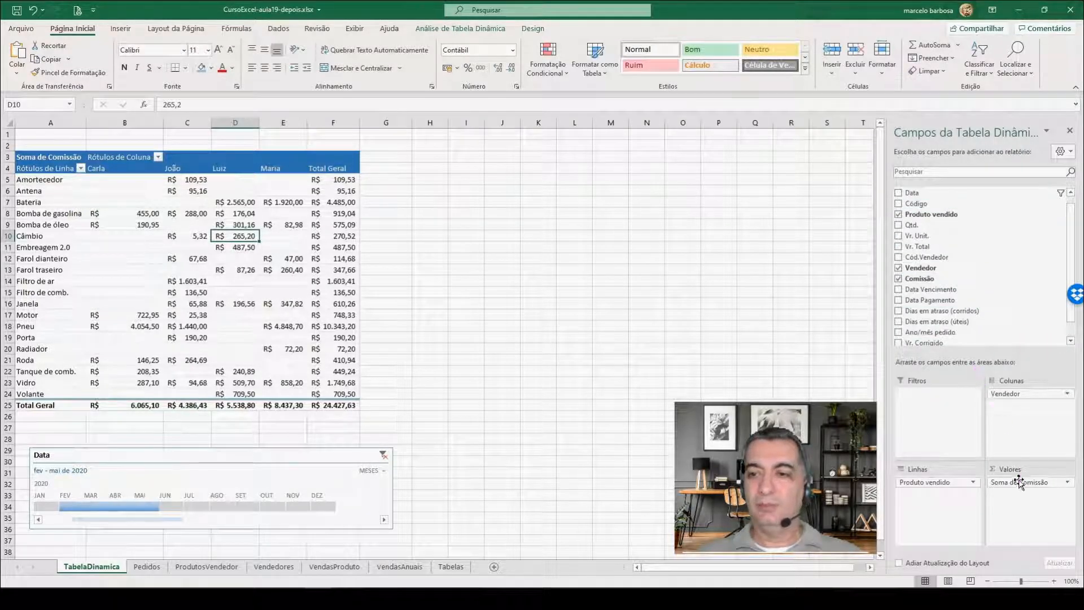
left_click_drag(1023, 482, 1001, 308)
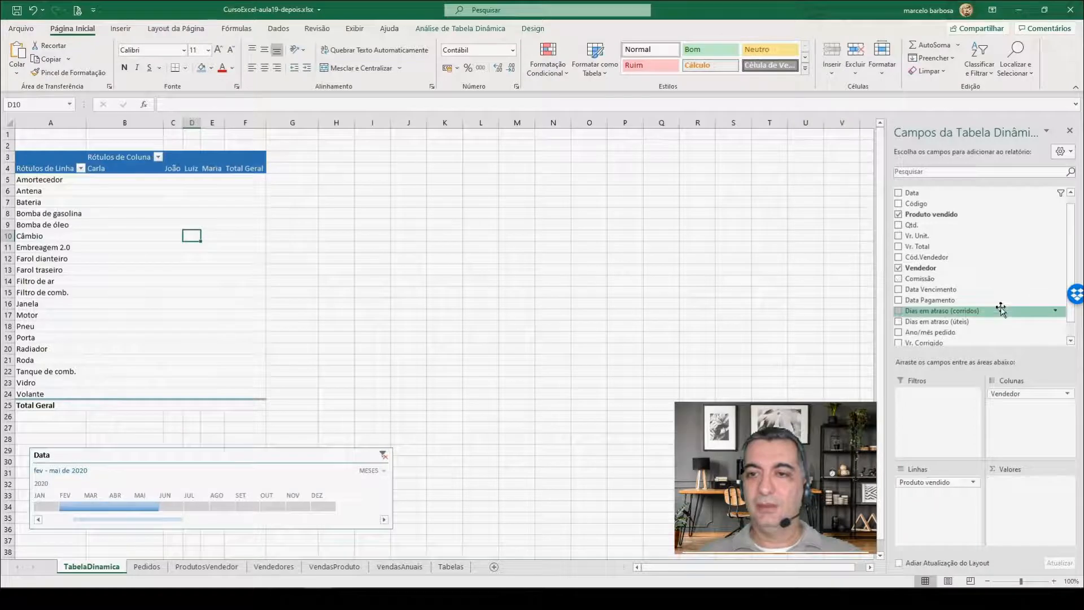
left_click_drag(920, 246, 1025, 485)
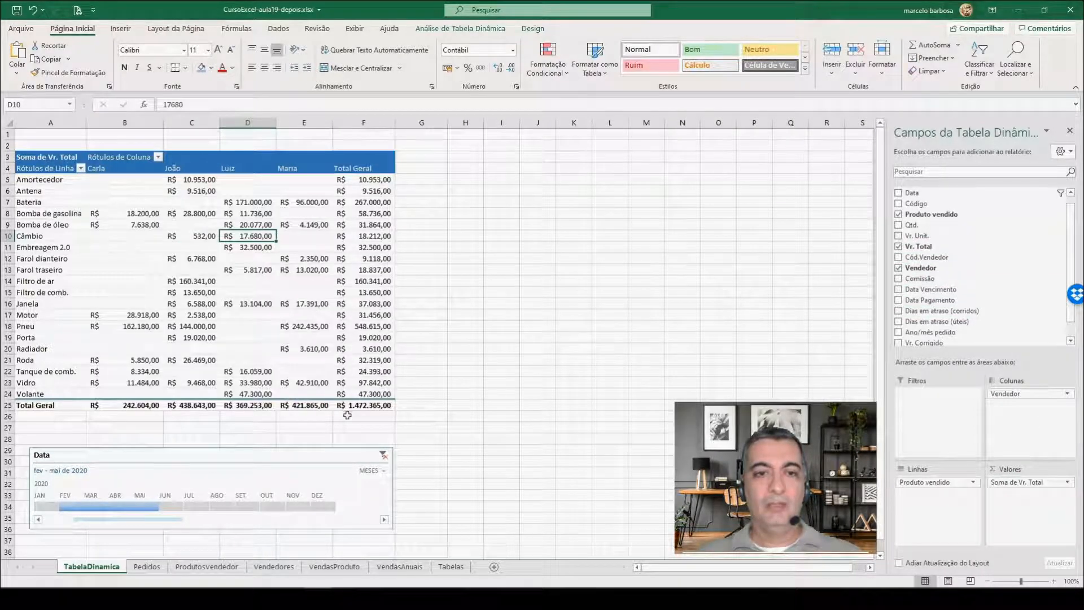
left_click(274, 567)
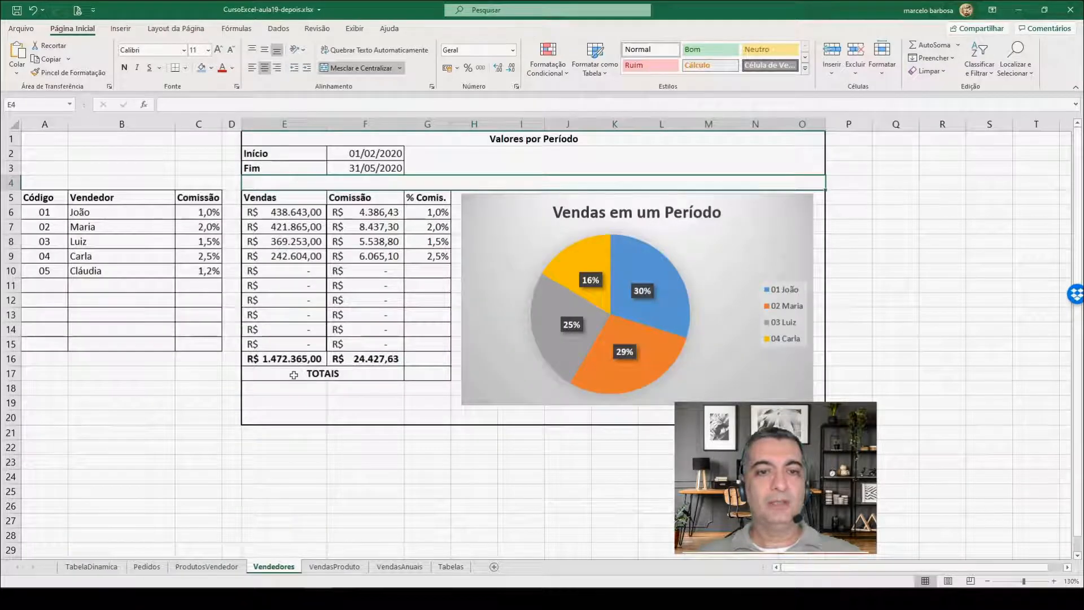
Filter the TabelaDinamica pivot table to April through August 2020 with the Data timeline
left_click(113, 568)
left_click_drag(159, 506, 238, 507)
left_click_drag(57, 507, 109, 507)
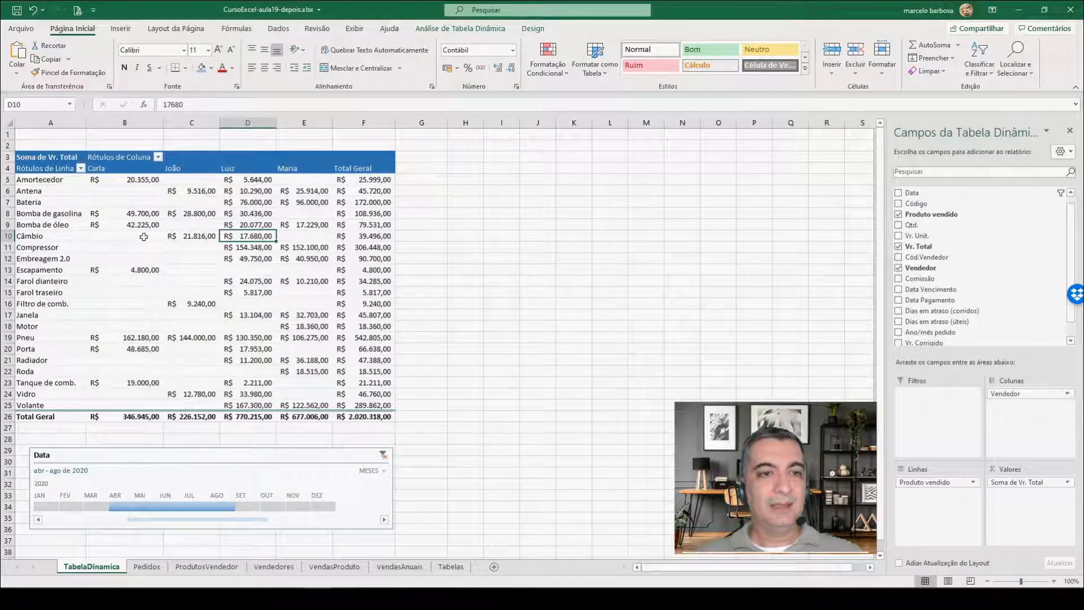
Extend the Data timeline selection to cover January through December 2020
left_click_drag(110, 507, 39, 510)
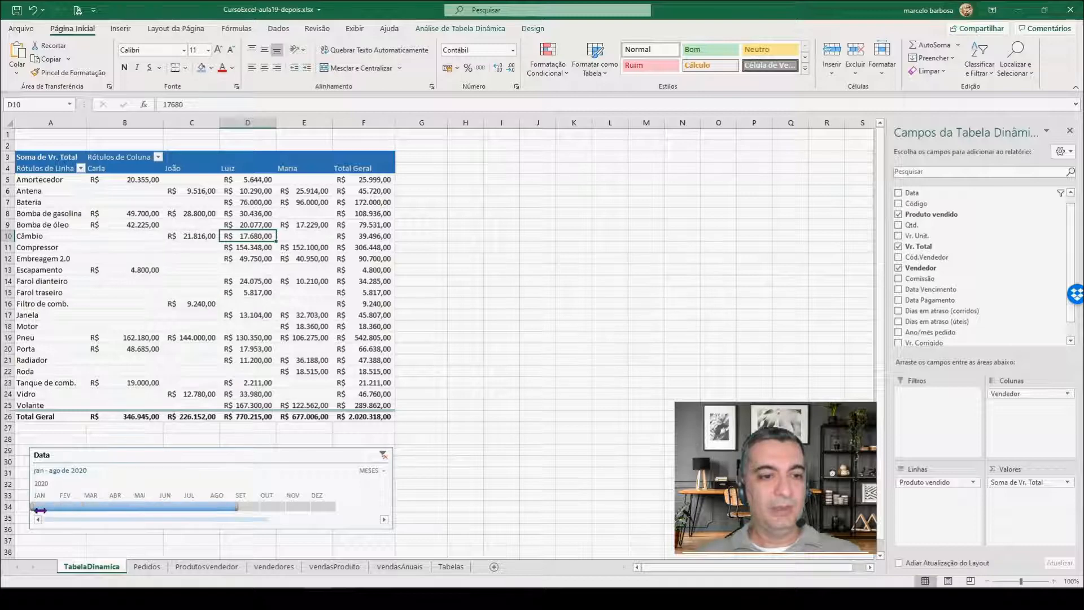
left_click(247, 507)
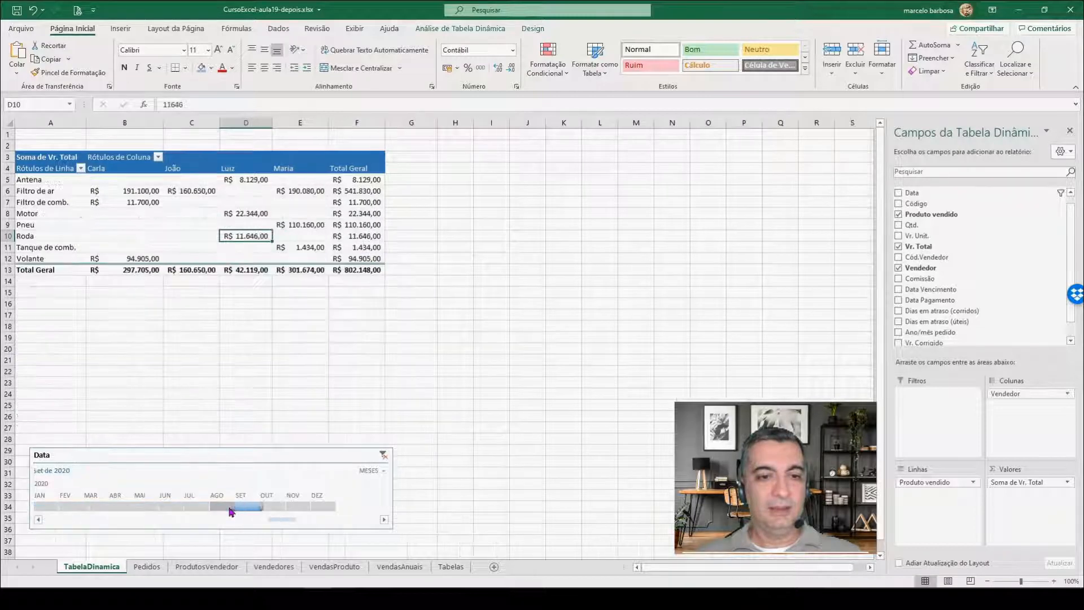
left_click_drag(231, 508, 31, 508)
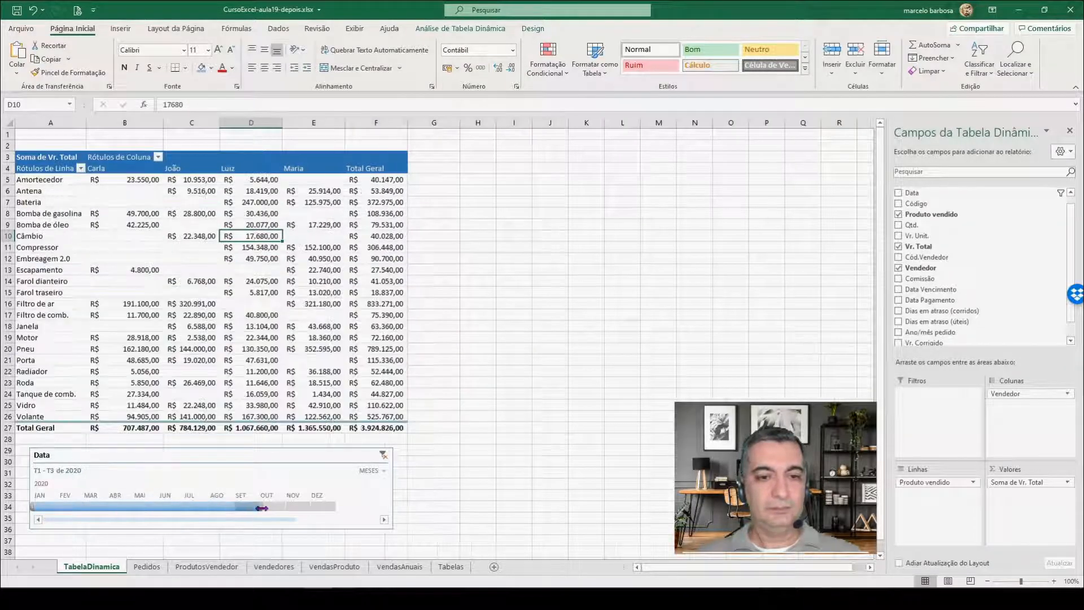
left_click_drag(262, 508, 338, 508)
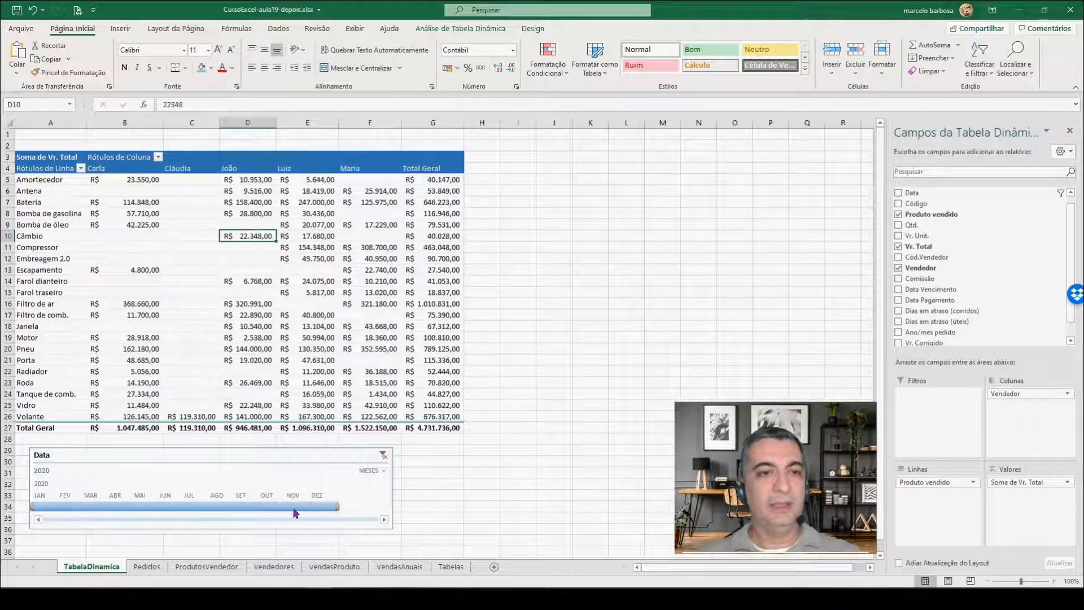
On the Pedidos sheet, set the product code of the last order, in cell C102, to 005
left_click(142, 240)
left_click(145, 569)
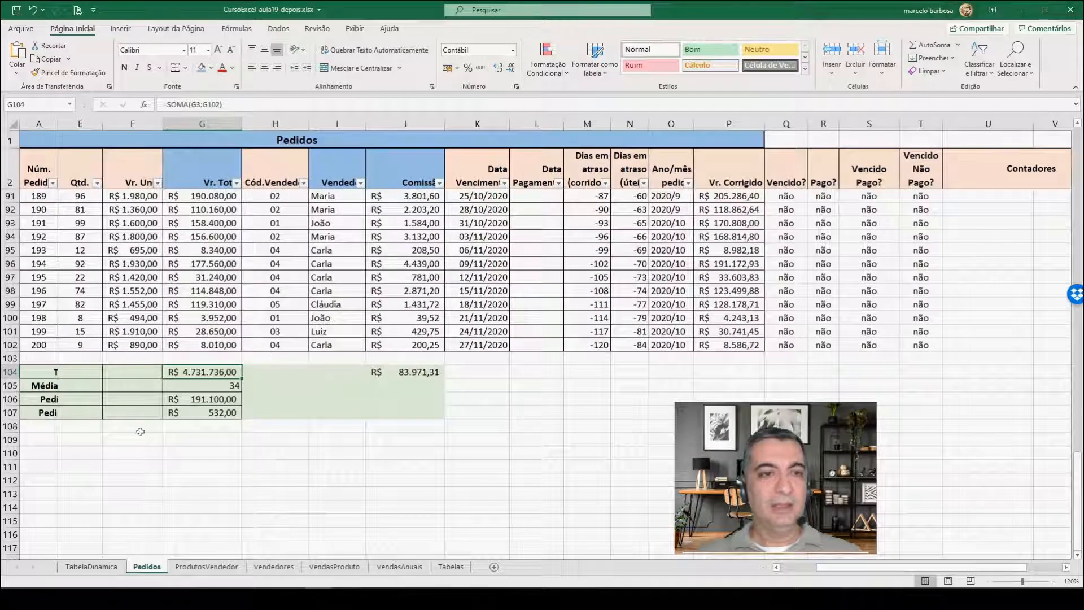
left_click(119, 307)
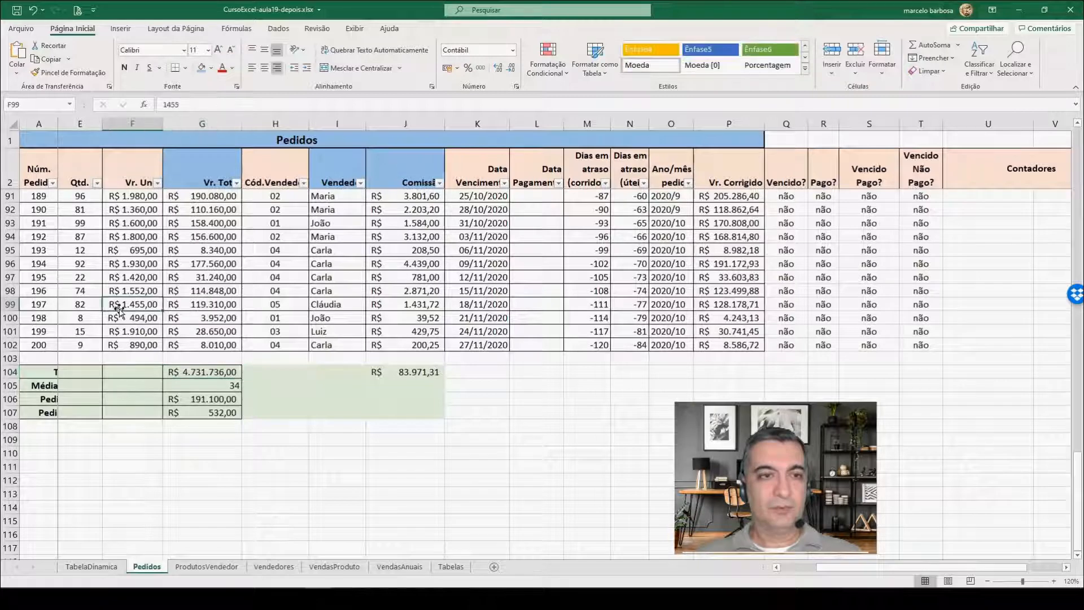
key("Home")
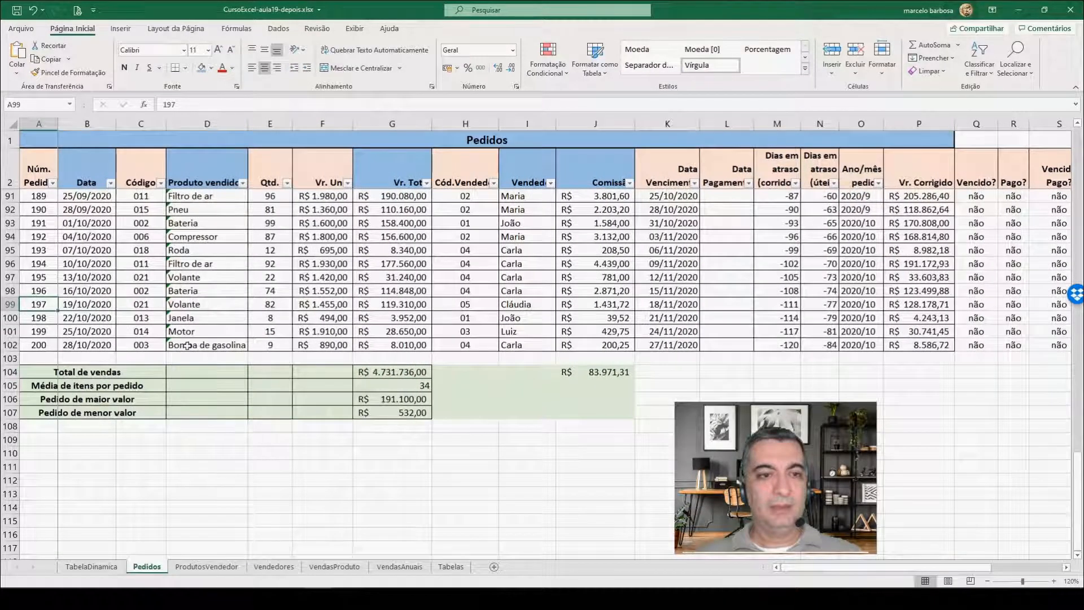
left_click(202, 567)
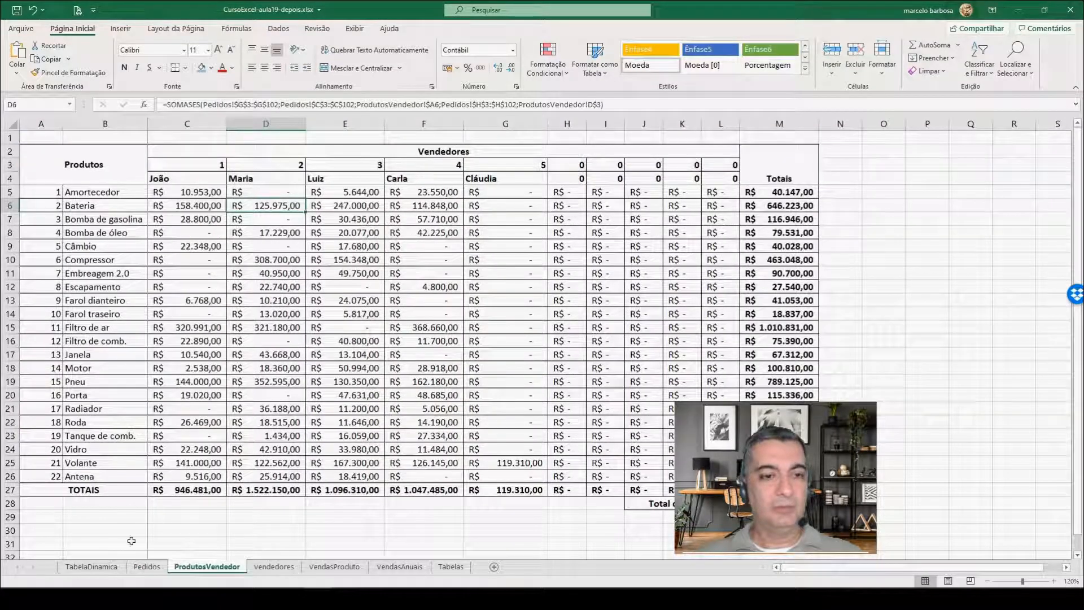
left_click(152, 567)
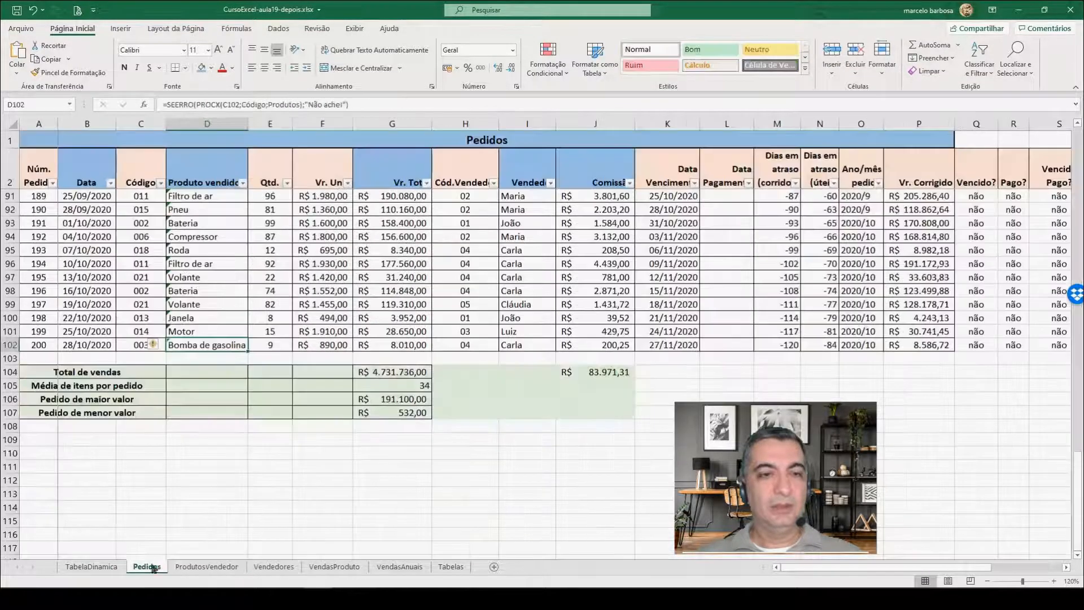
left_click(139, 345)
left_click(171, 350)
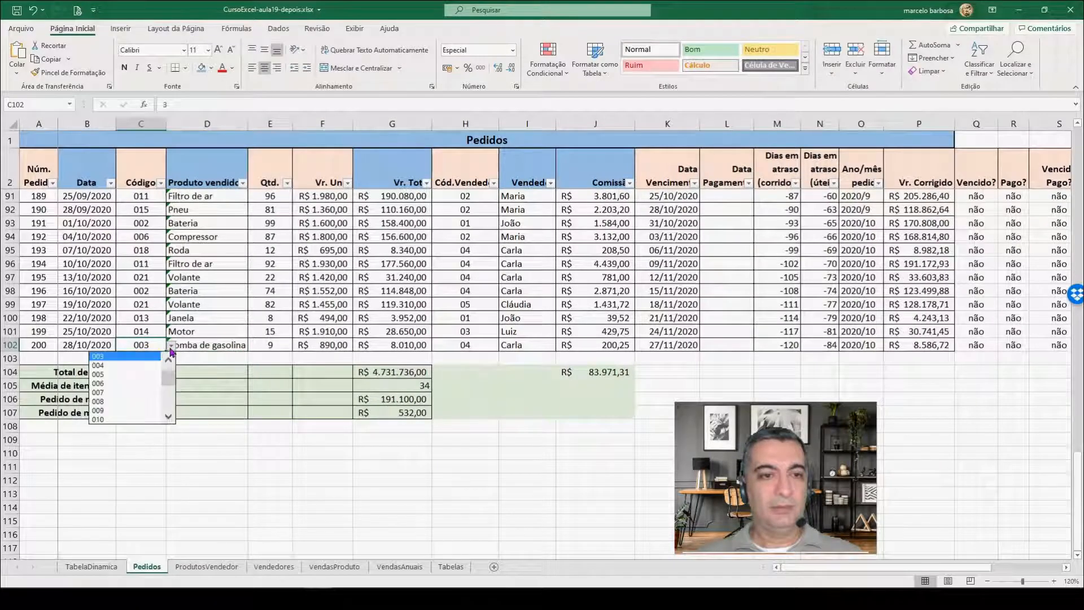
left_click(125, 377)
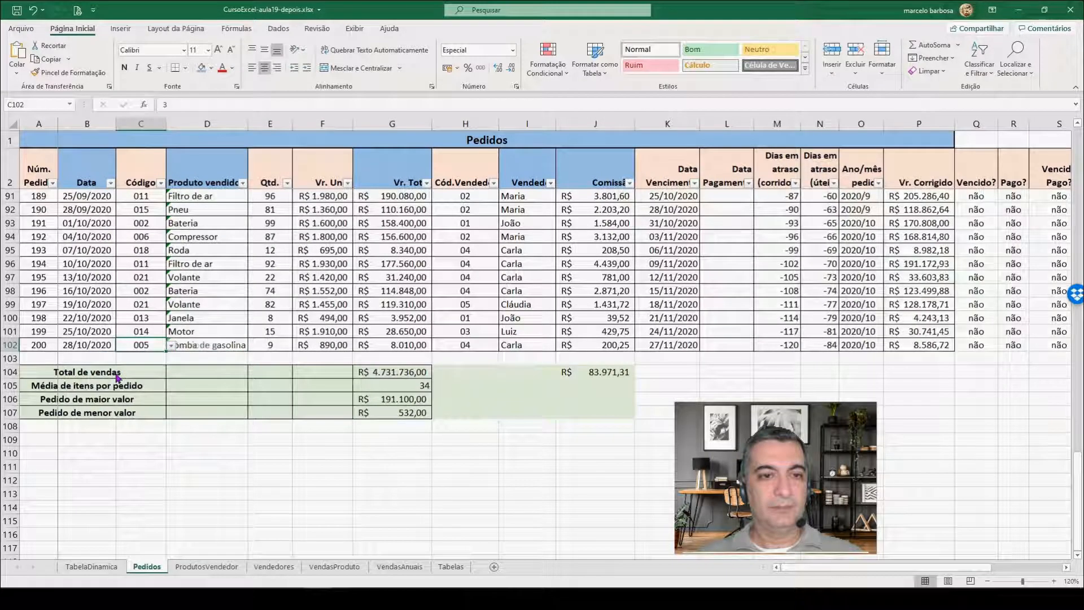
left_click(316, 348)
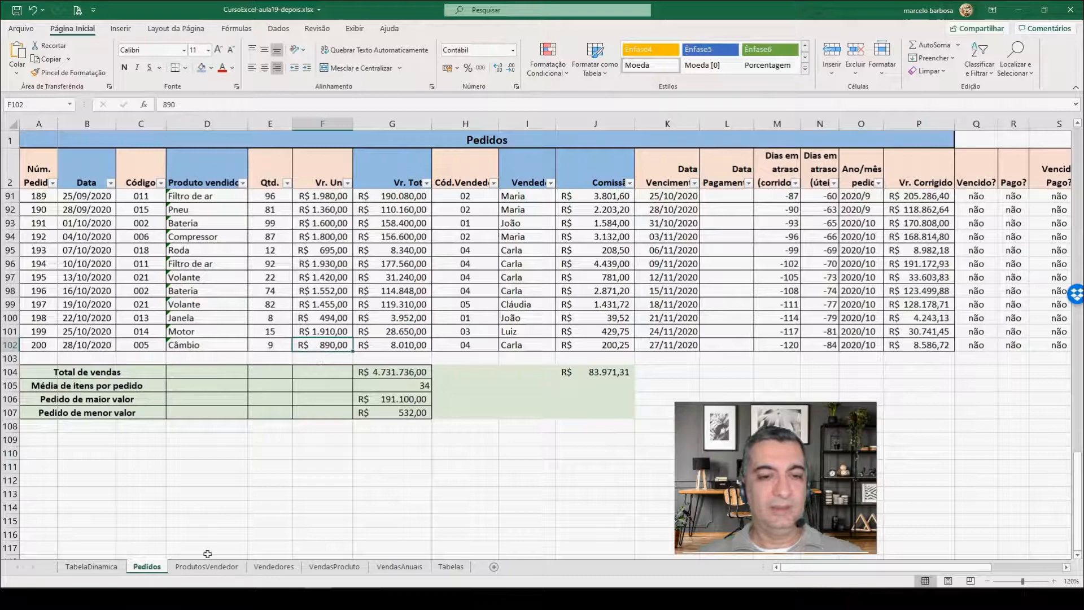
Refresh the pivot table on the TabelaDinamica sheet so it picks up the edited order
left_click(91, 567)
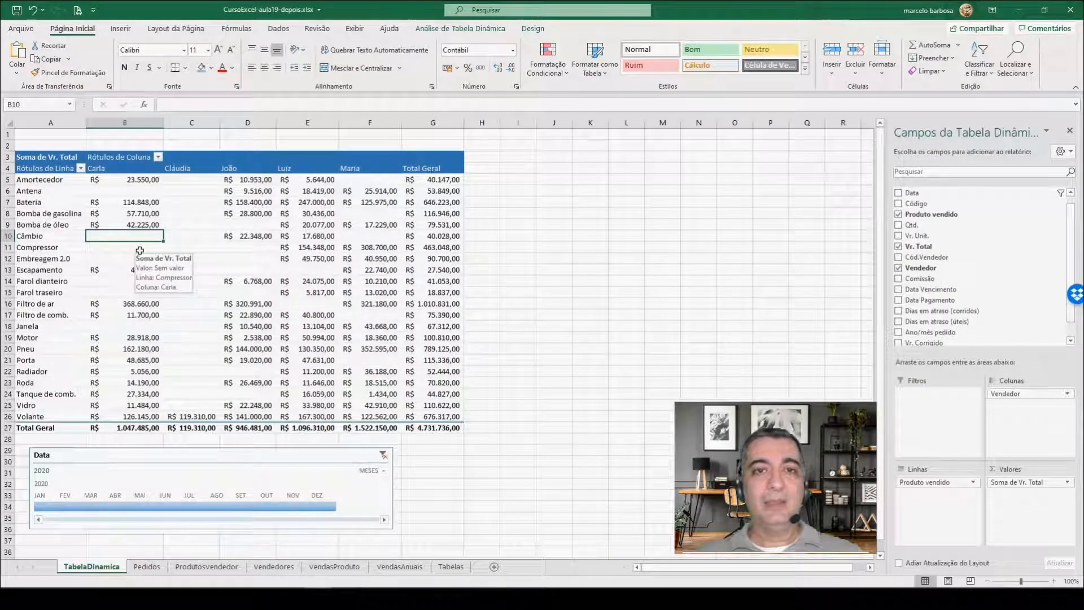
left_click(188, 215)
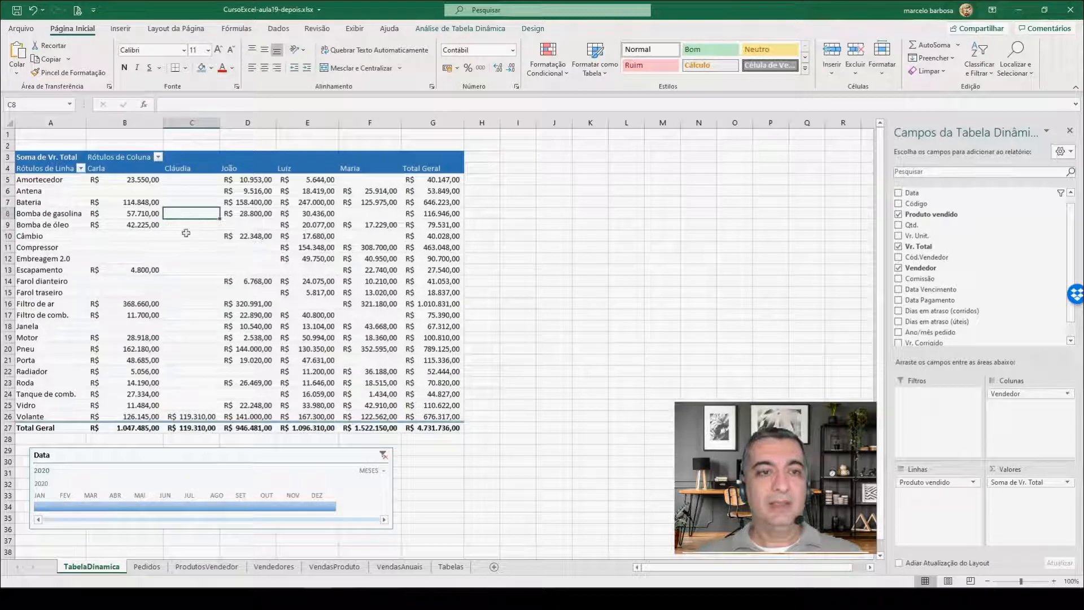
left_click(148, 237)
left_click(218, 257)
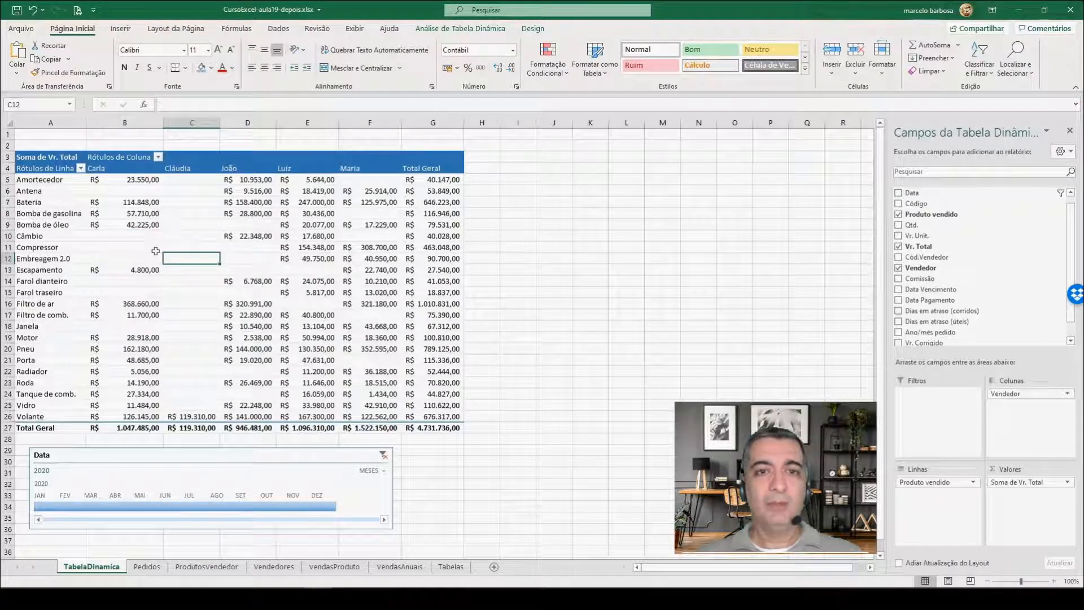
left_click(458, 29)
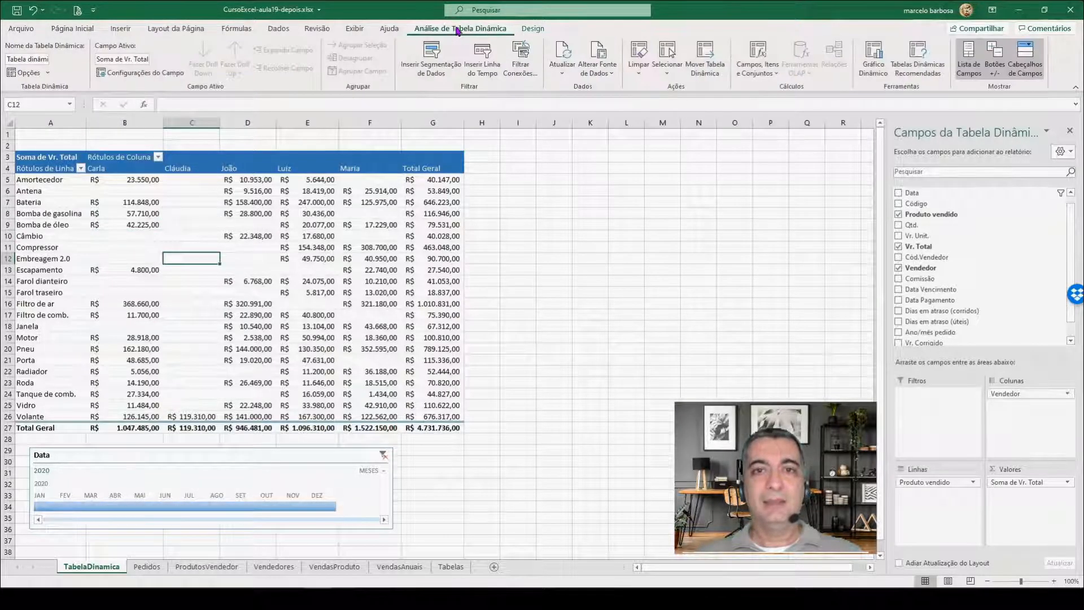
left_click(562, 80)
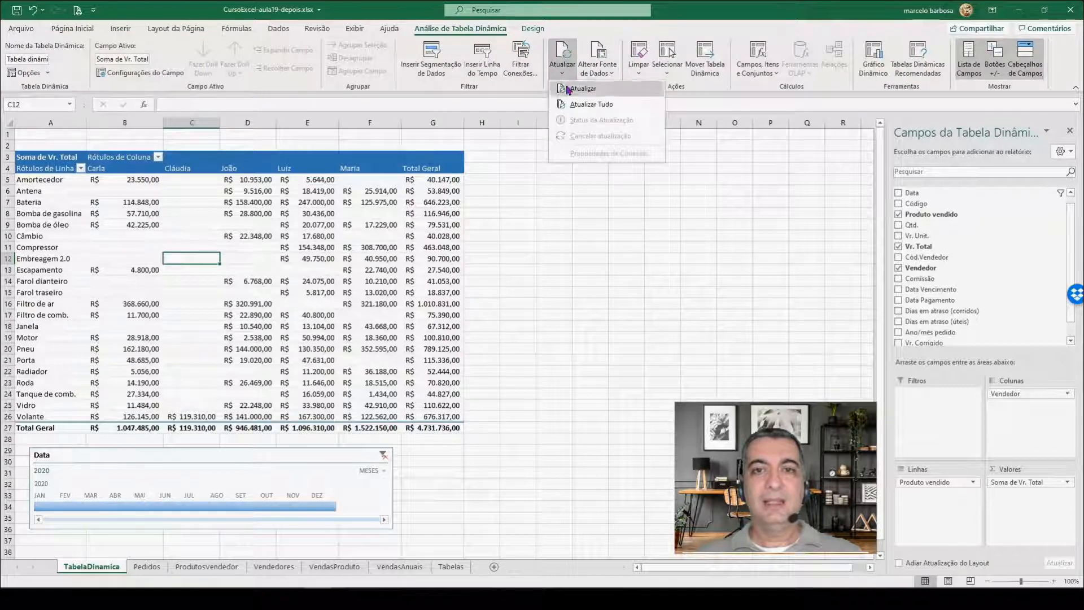
left_click(565, 89)
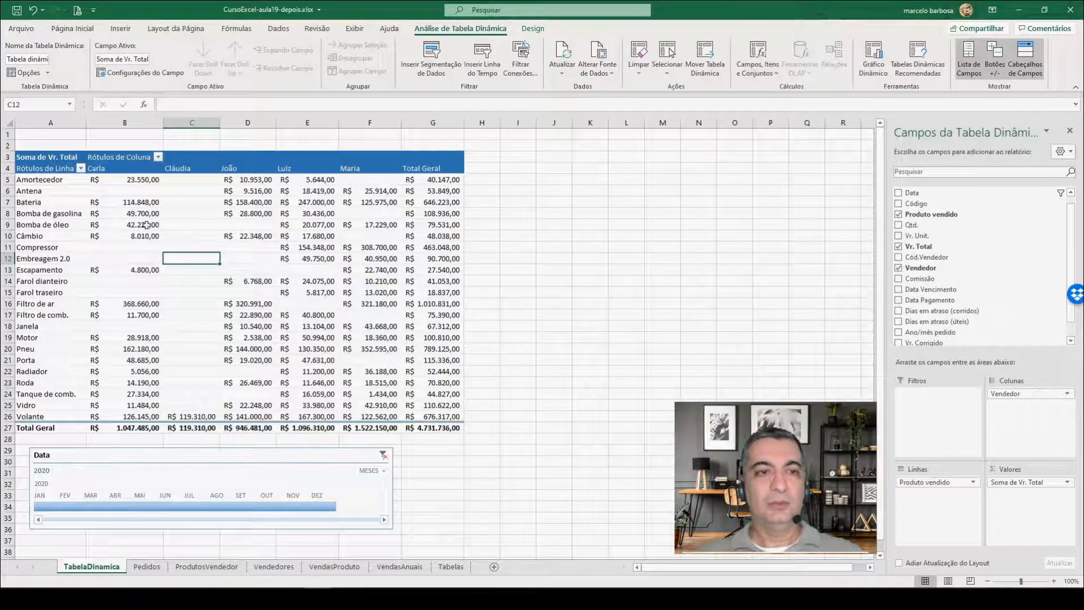
Add the Comissão field to the pivot table's values below Soma de Vr. Total
left_click(144, 236)
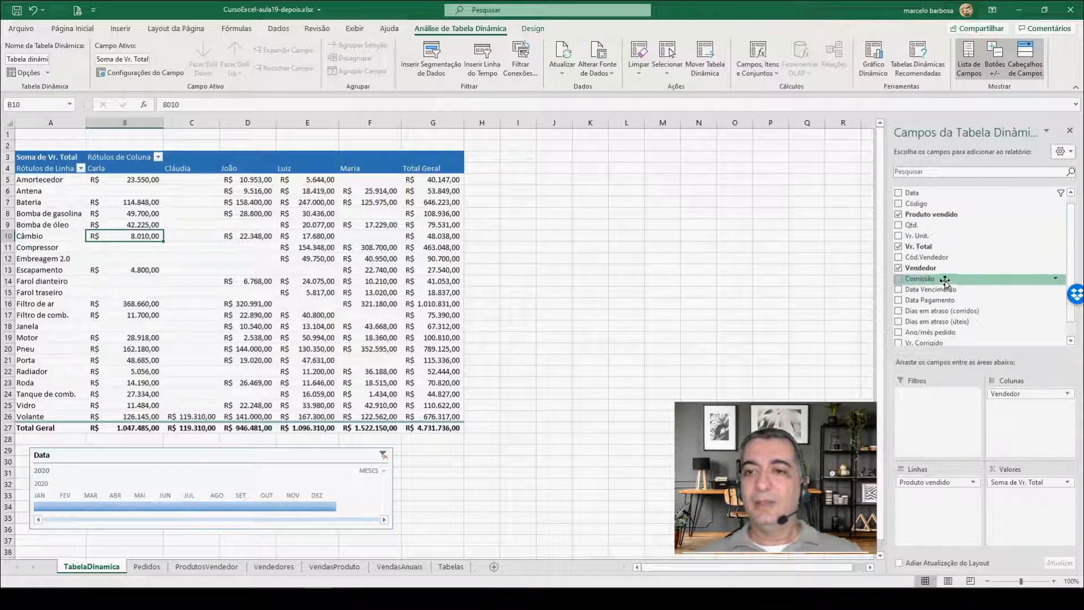
left_click_drag(929, 281, 1027, 497)
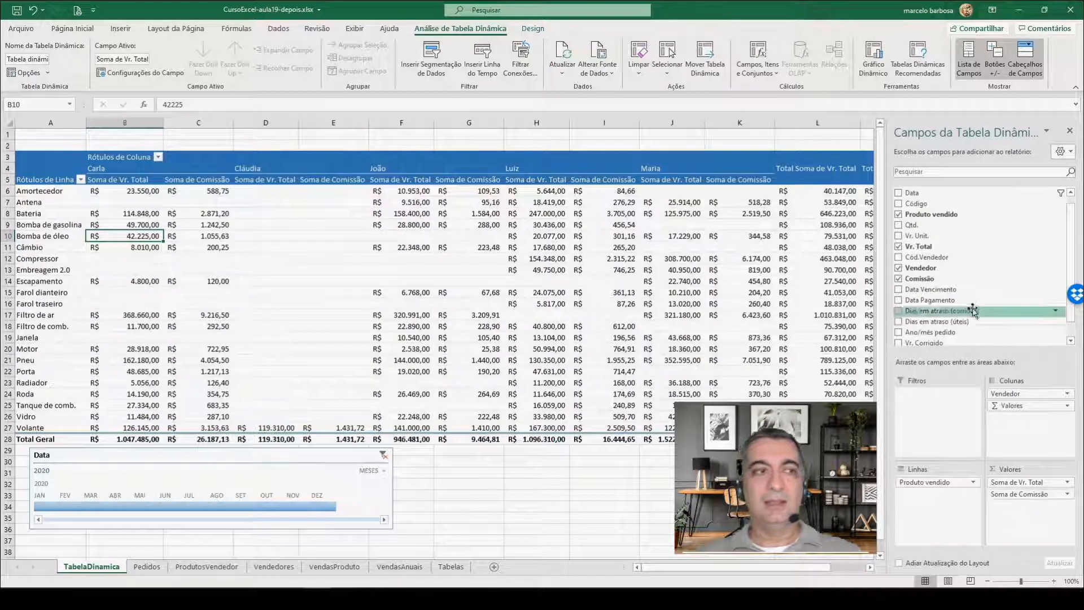
Examine the Vr. Total and Comissão columns for each seller and the grand totals across the pivot table
left_click(144, 202)
left_click(203, 200)
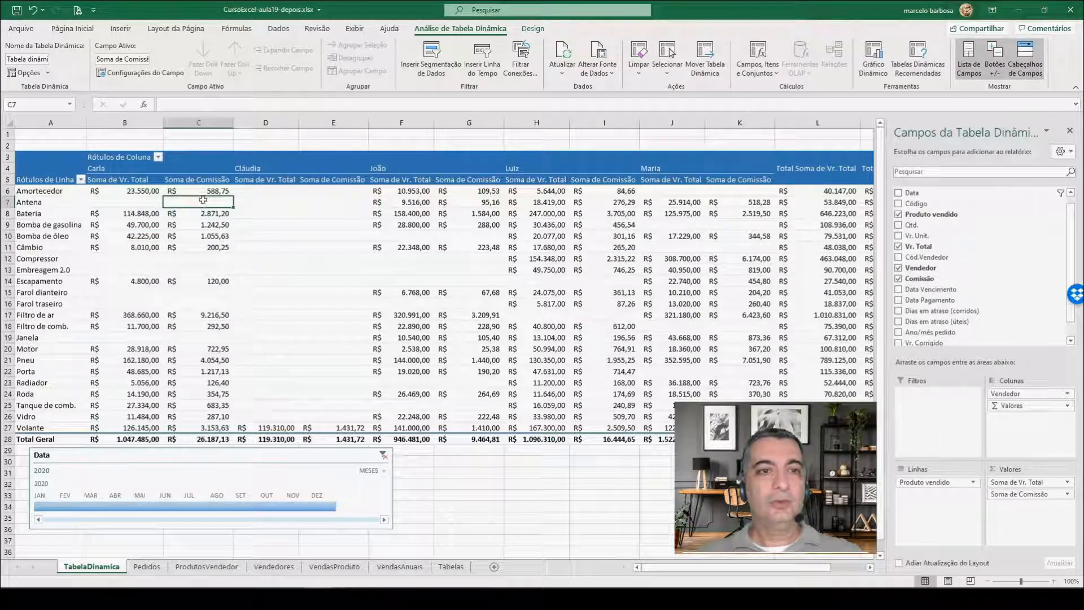
left_click(133, 192)
left_click(213, 193)
left_click(269, 199)
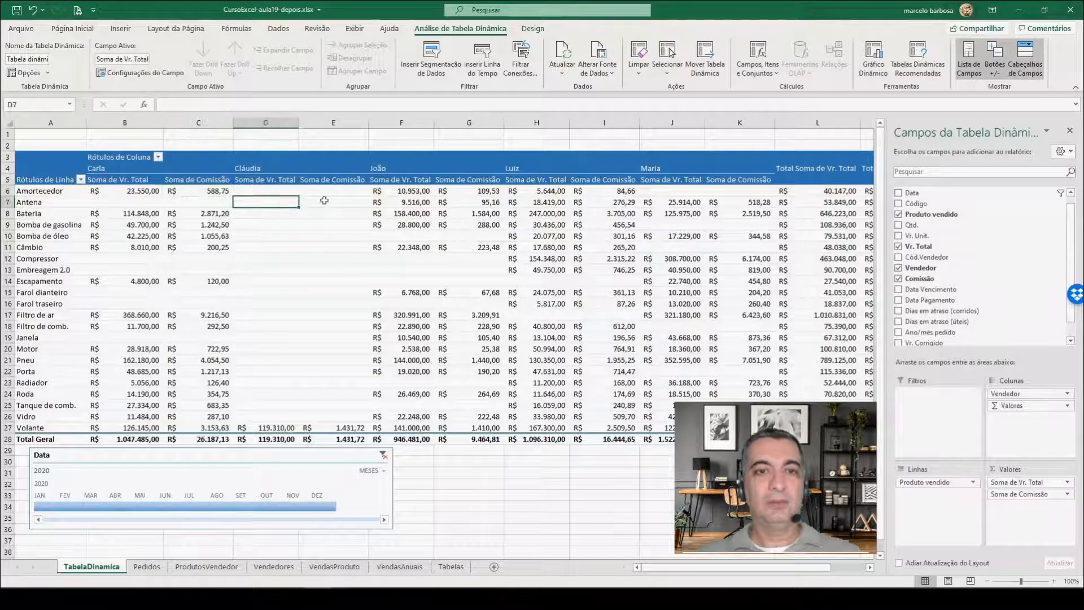
left_click(339, 201)
left_click_drag(748, 569, 802, 565)
scroll(790, 497, "down", 2)
scroll(821, 325, "down", 1)
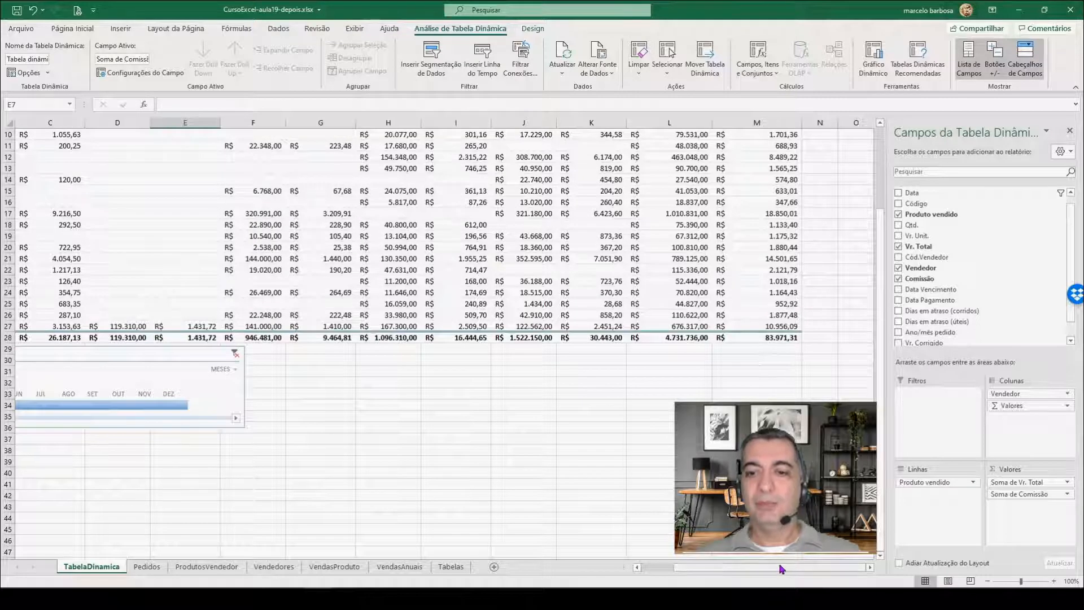
scroll(479, 447, "left", 2)
scroll(366, 378, "up", 3)
scroll(366, 378, "up", 1)
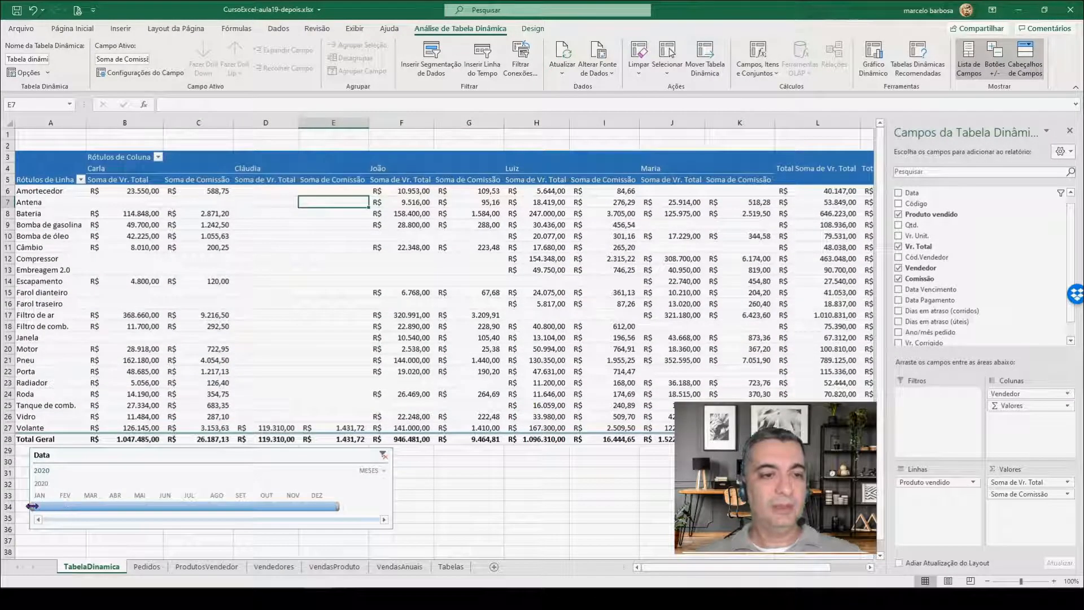
Filter the pivot table to April through June 2020 with the Data timeline
left_click_drag(32, 506, 106, 506)
left_click_drag(332, 507, 184, 507)
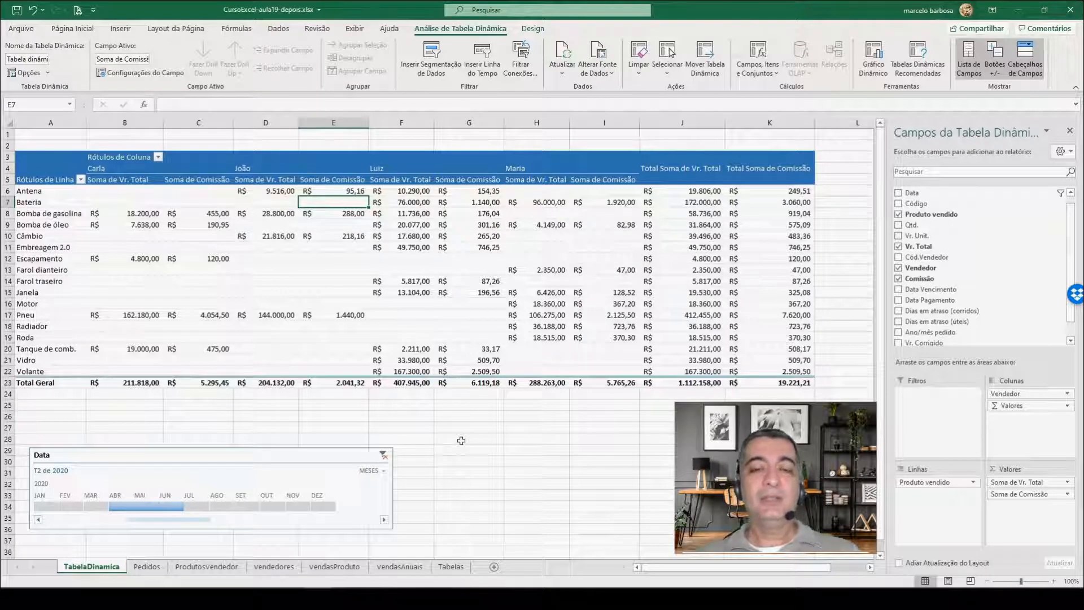
Review the ProdutosVendedor and Vendedores sheets for comparison and return to the TabelaDinamica sheet
left_click(190, 568)
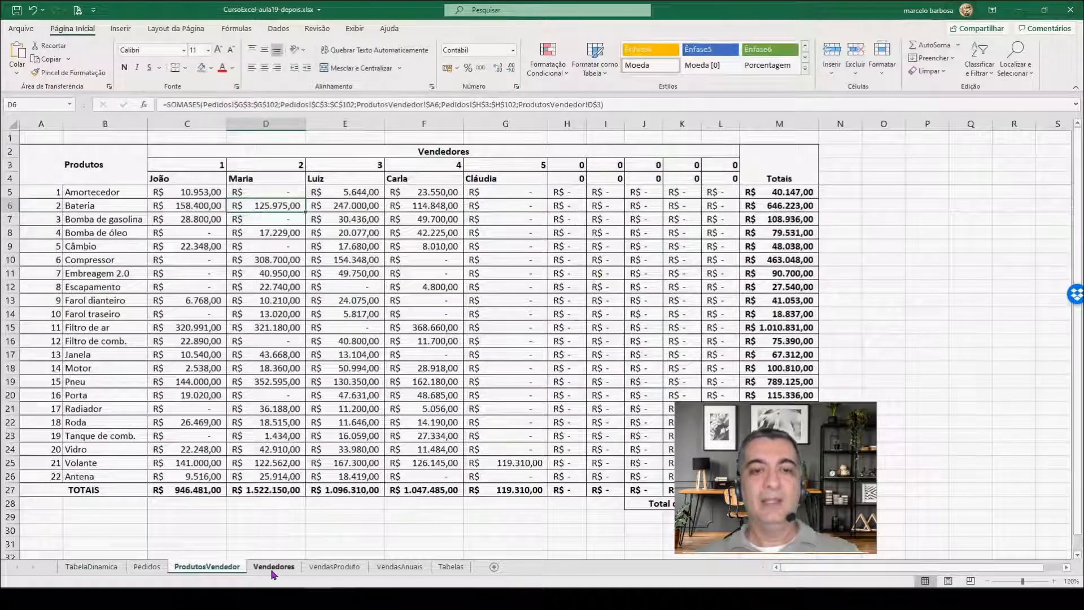
left_click(272, 567)
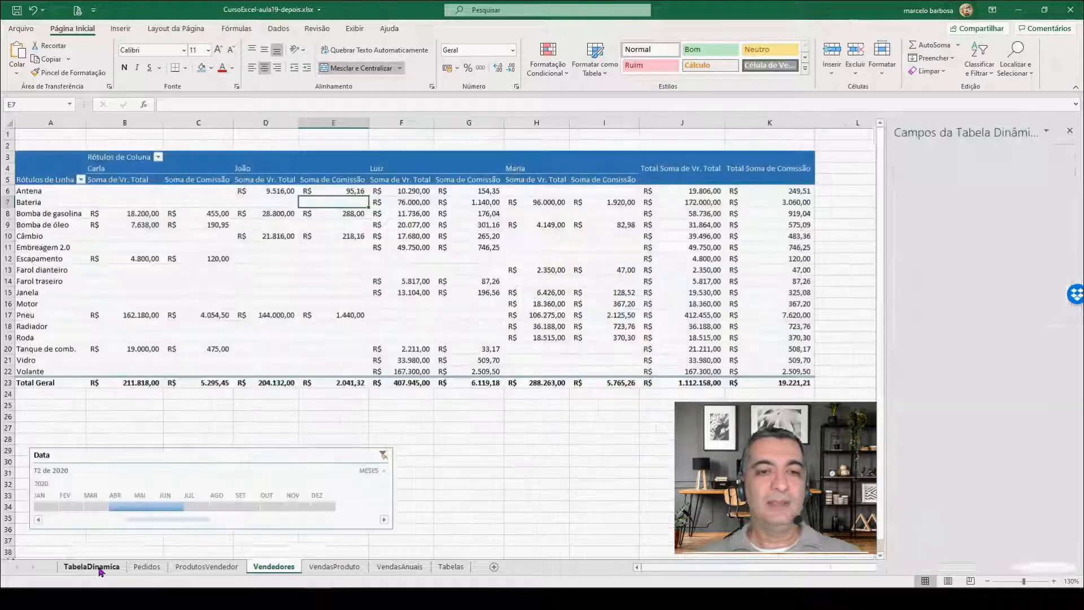
left_click(101, 569)
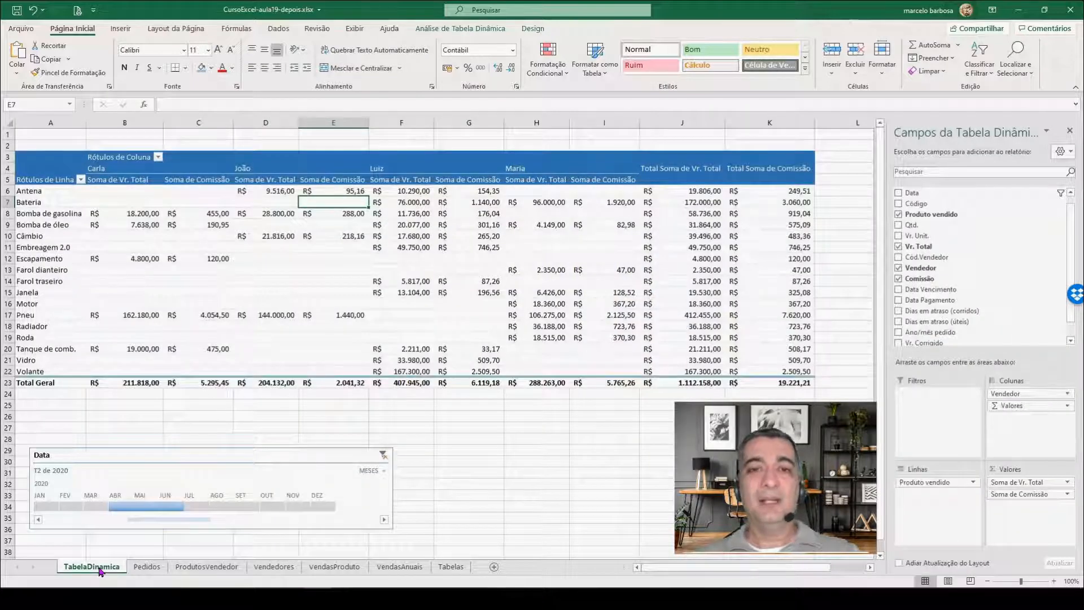